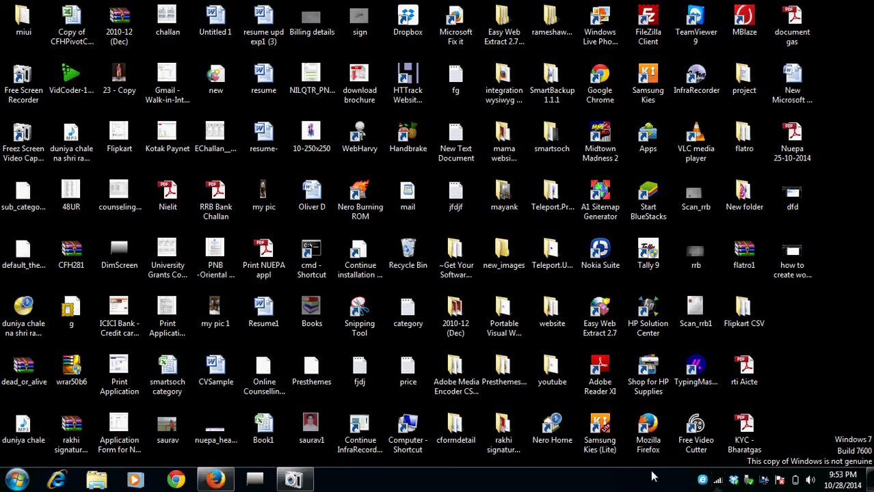
- Launch Excel 2007 from the Start menu, then reopen the program list
{"action": "left_click", "coordinate": [16, 480]}
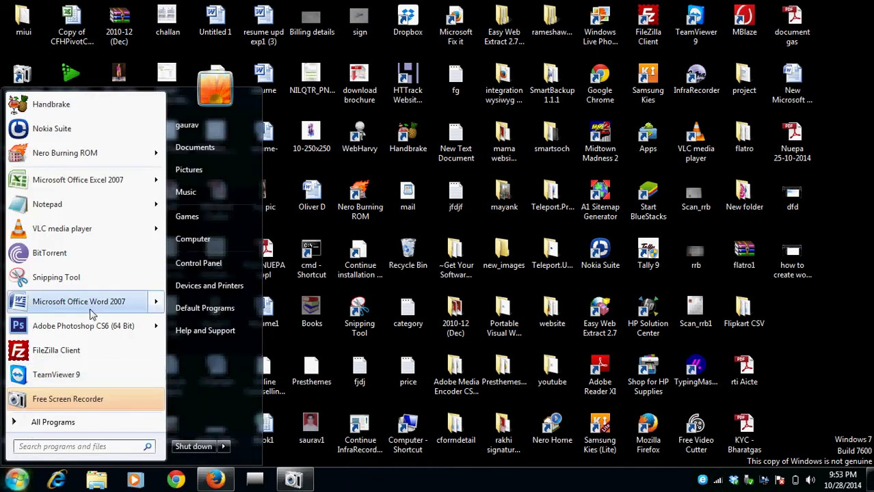
{"action": "left_click", "coordinate": [83, 180]}
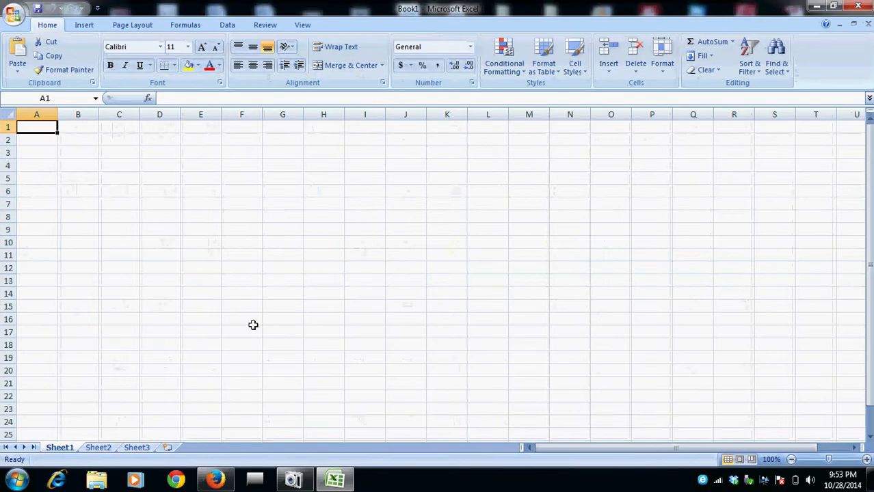
{"action": "left_click", "coordinate": [19, 480]}
- Launch Word 2007 and type the heading 'How to make a char using Microsoft Excel:-'
{"action": "left_click", "coordinate": [65, 302]}
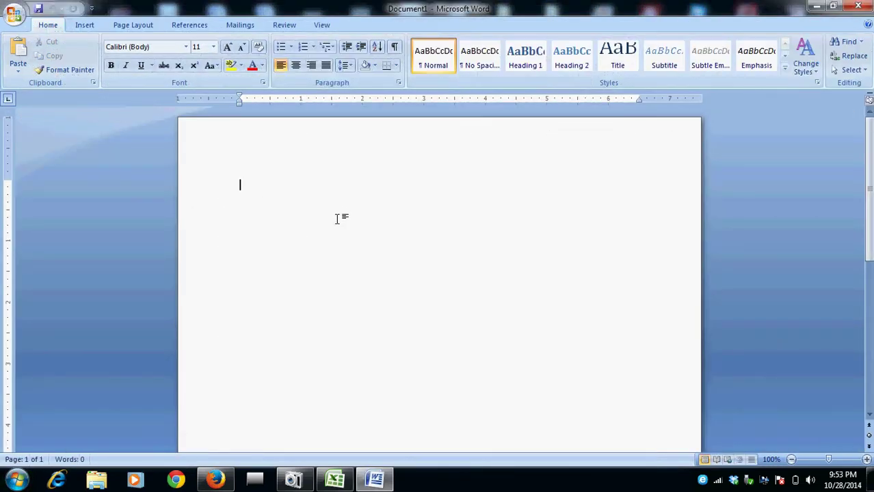
{"action": "type", "text": "How "}
{"action": "type", "text": "to "}
{"action": "type", "text": "make"}
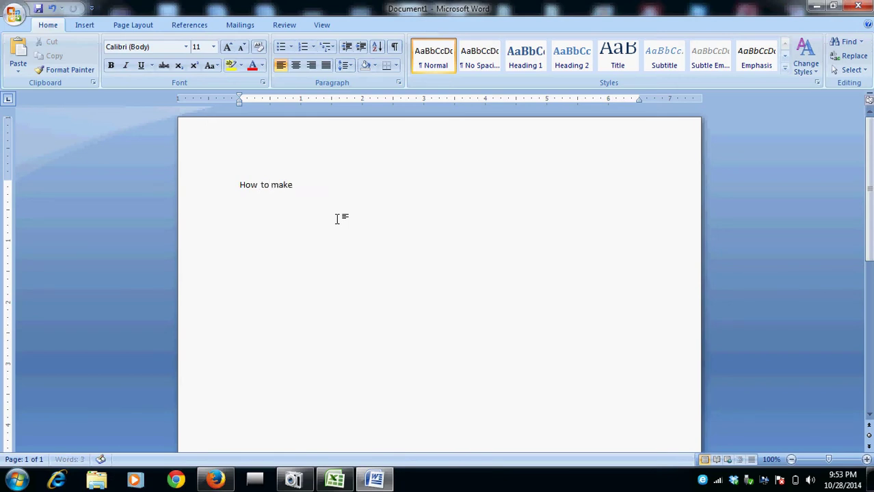
{"action": "type", "text": " a ch"}
{"action": "type", "text": "ar "}
{"action": "type", "text": "using"}
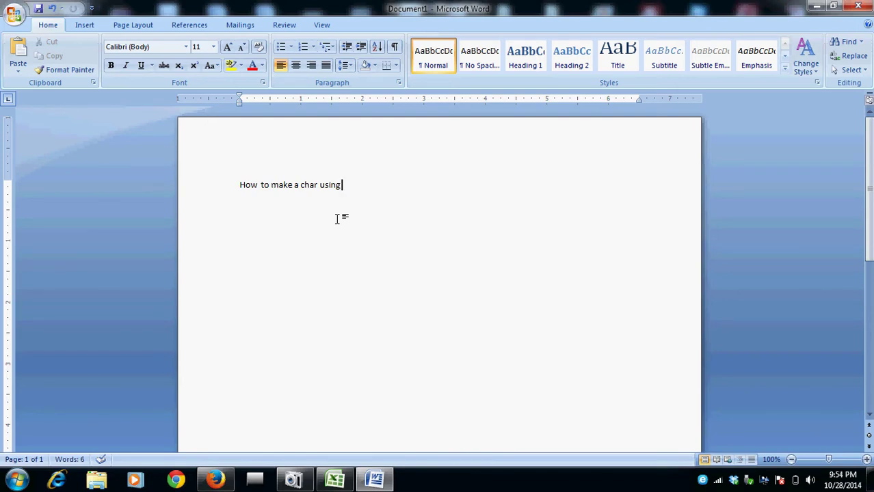
{"action": "left_click", "coordinate": [815, 7]}
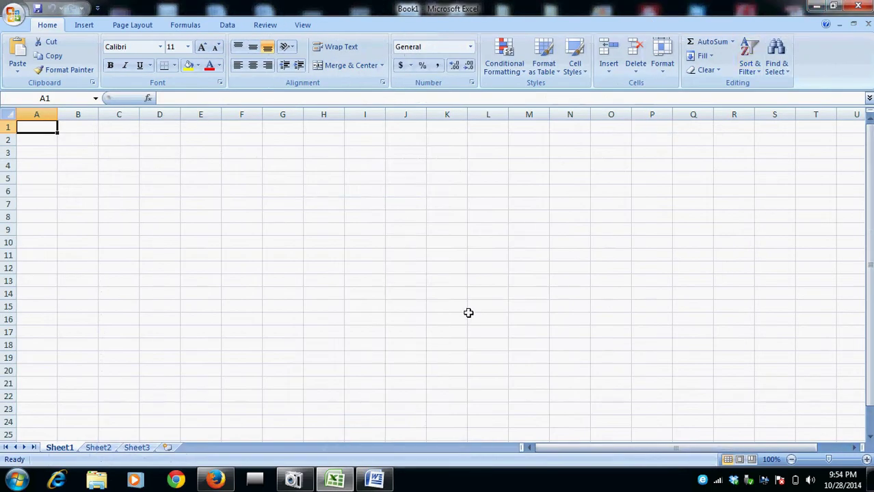
{"action": "left_click", "coordinate": [381, 483]}
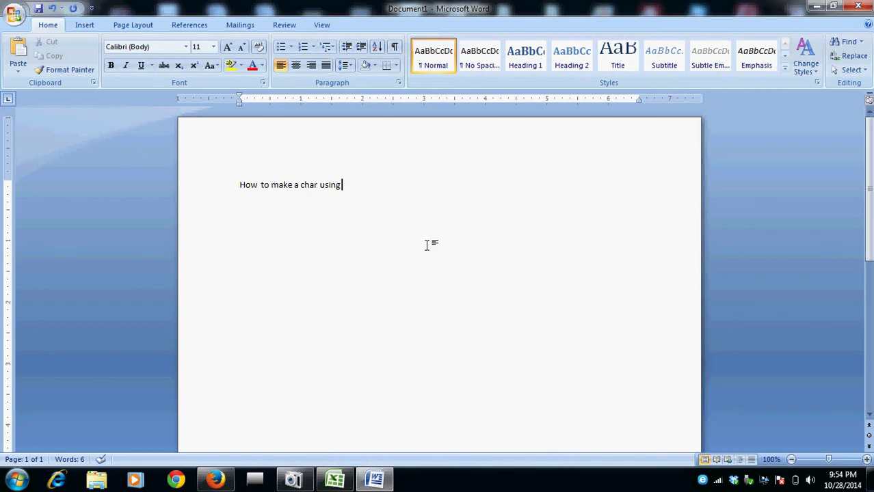
{"action": "type", "text": "mic"}
{"action": "type", "text": "soft e"}
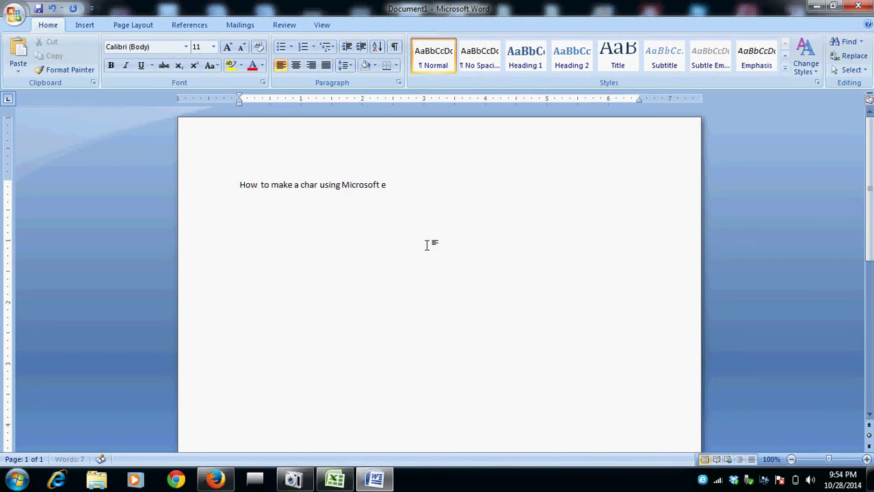
{"action": "key", "text": "BackSpace"}
{"action": "type", "text": "Exce"}
{"action": "type", "text": "l:"}
- Set the heading line's font size to 20 pt
{"action": "left_click_drag", "start_coordinate": [436, 183], "coordinate": [203, 172]}
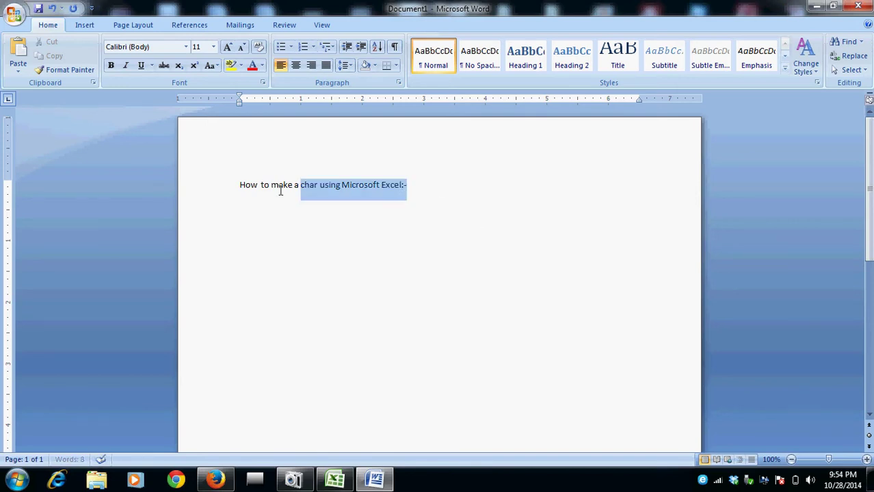
{"action": "left_click", "coordinate": [214, 47]}
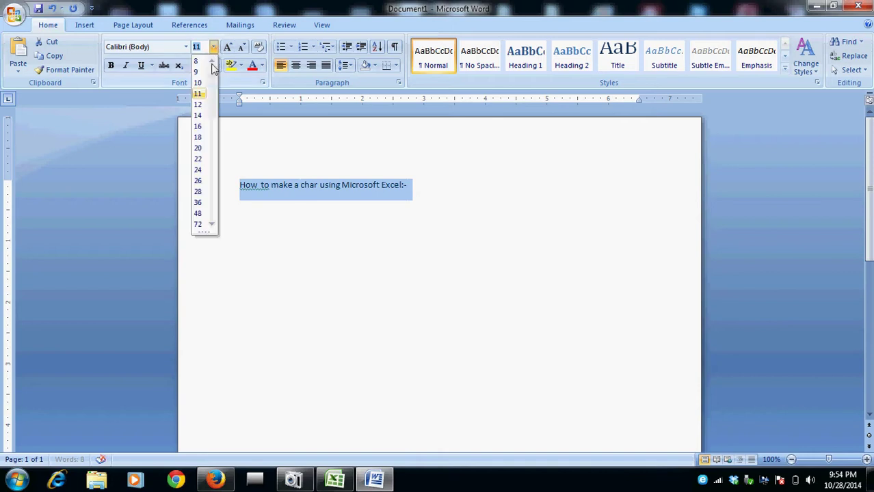
{"action": "left_click", "coordinate": [200, 151]}
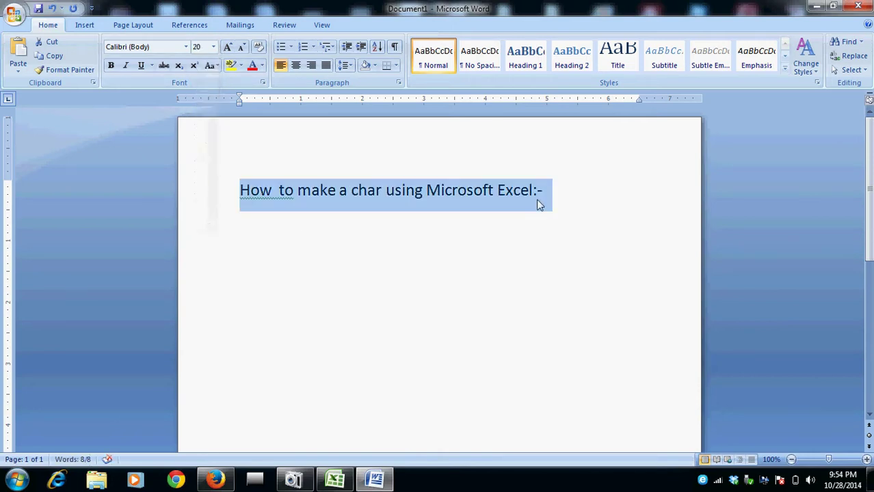
- Start numbered item 1) reading 'First you have to make a table'
{"action": "left_click", "coordinate": [558, 190]}
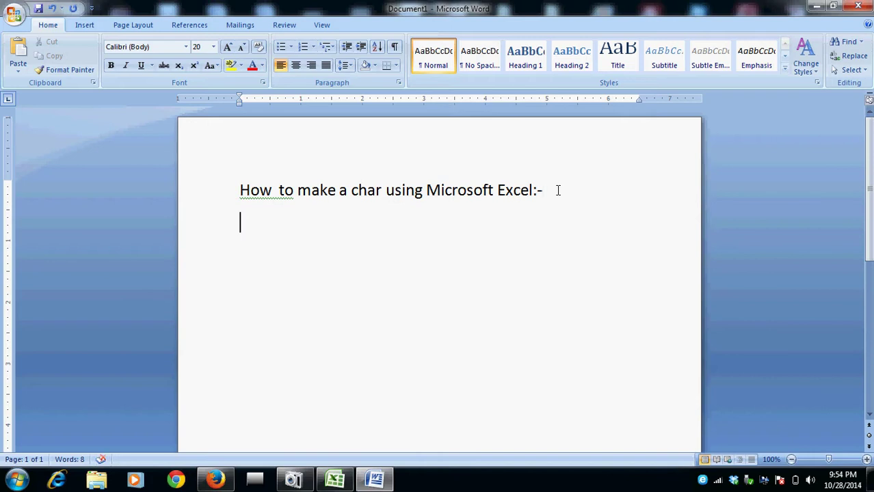
{"action": "type", "text": "1)"}
{"action": "key", "text": "BackSpace"}
{"action": "key", "text": "BackSpace"}
{"action": "type", "text": "Just"}
{"action": "key", "text": "BackSpace"}
{"action": "type", "text": "1)"}
{"action": "key", "text": "space"}
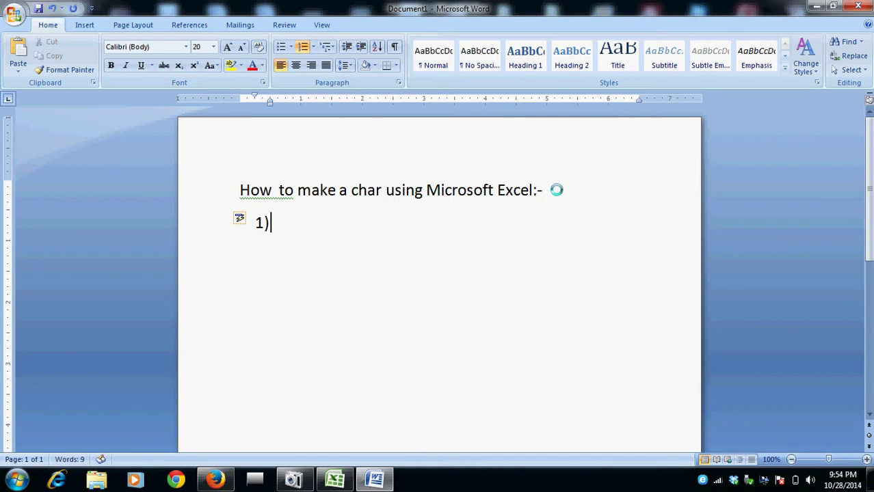
{"action": "type", "text": "First "}
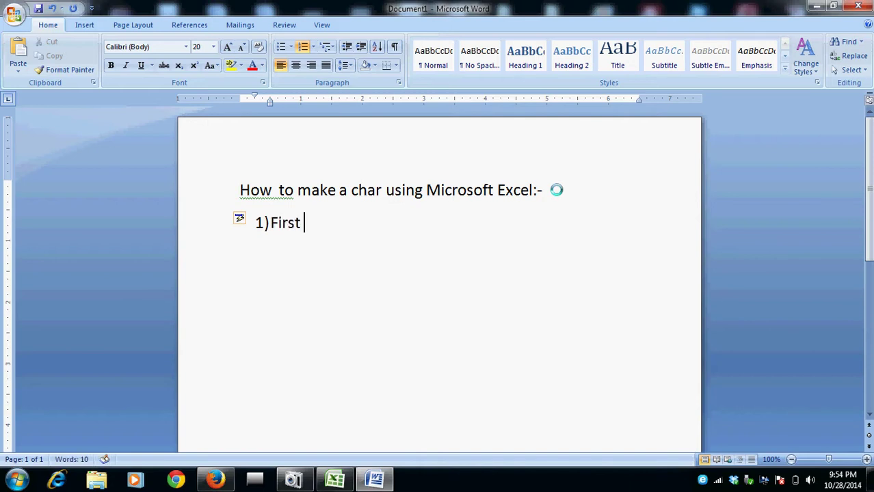
{"action": "type", "text": "you have t"}
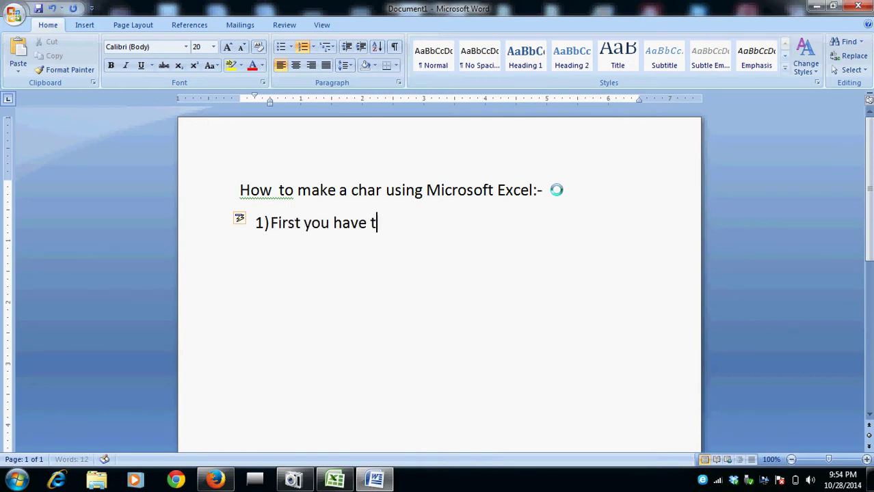
{"action": "type", "text": "o make a"}
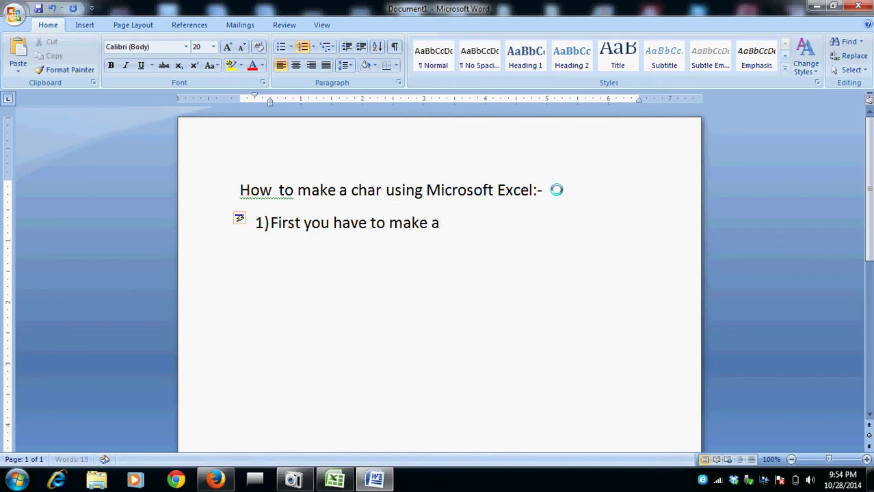
{"action": "type", "text": " table"}
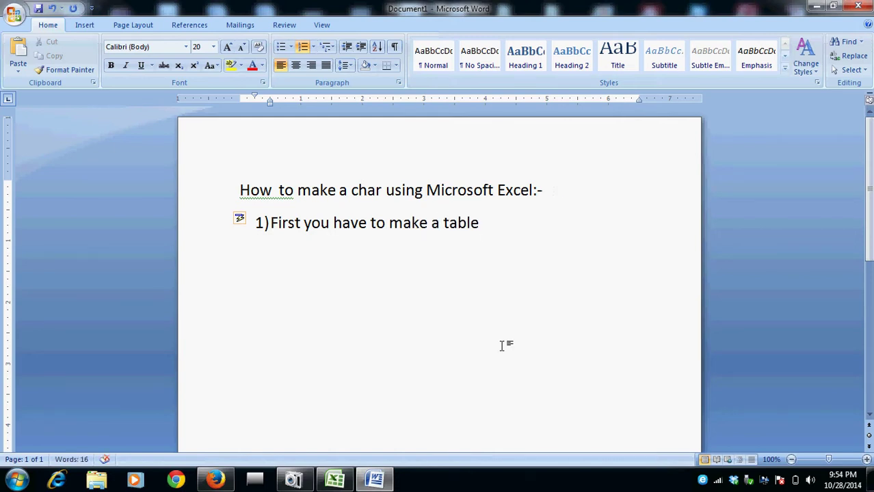
- In Excel, enter the headers Name in A1 and Marks in B1
{"action": "left_click", "coordinate": [344, 482]}
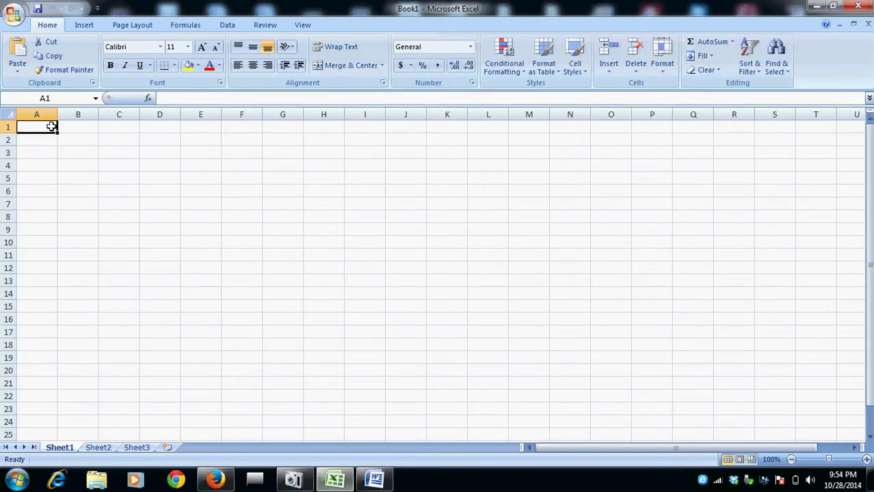
{"action": "type", "text": "Name"}
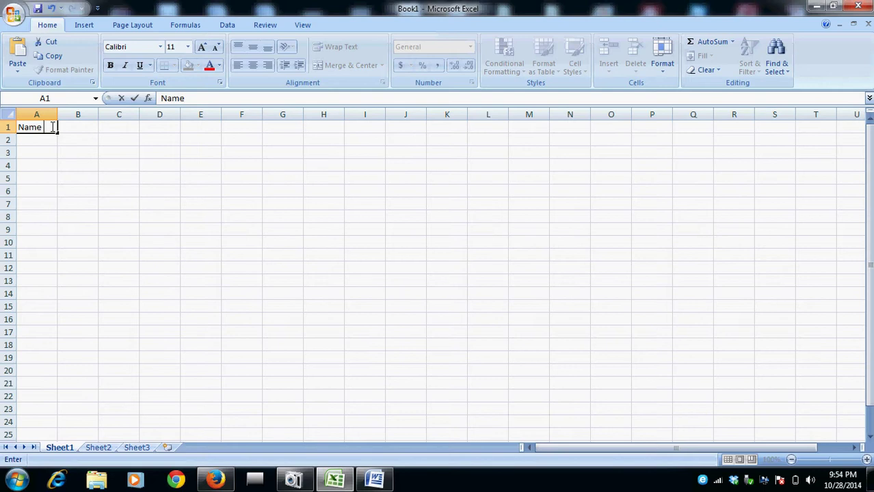
{"action": "key", "text": "Tab"}
{"action": "type", "text": "Mar"}
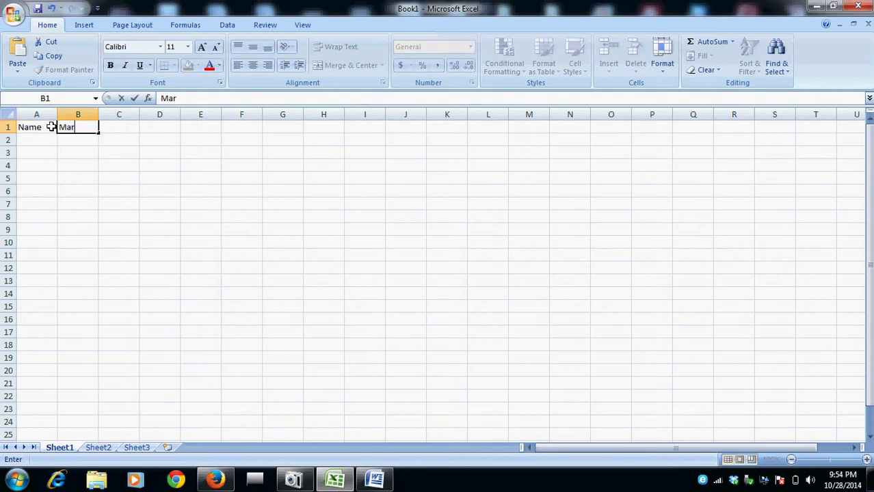
{"action": "type", "text": "ks"}
{"action": "left_click", "coordinate": [127, 126]}
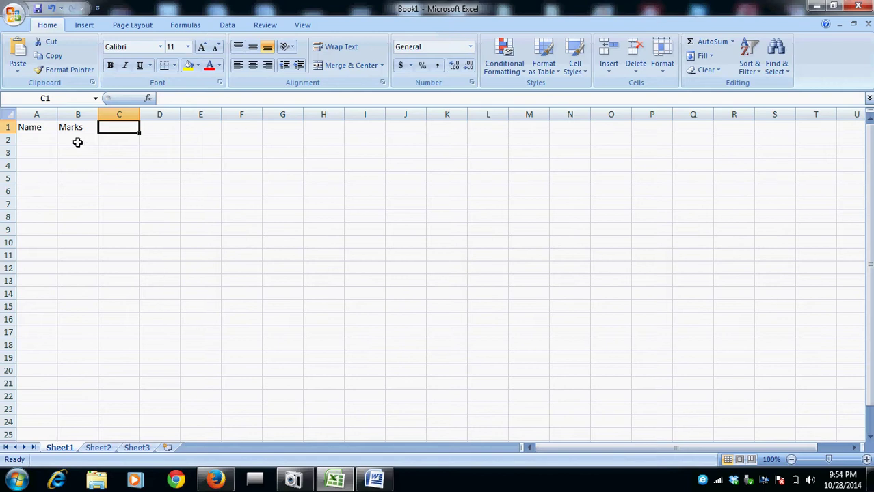
- Enter the first three students' names with marks 68, 70 and 56 in rows 2–4
{"action": "left_click", "coordinate": [42, 141]}
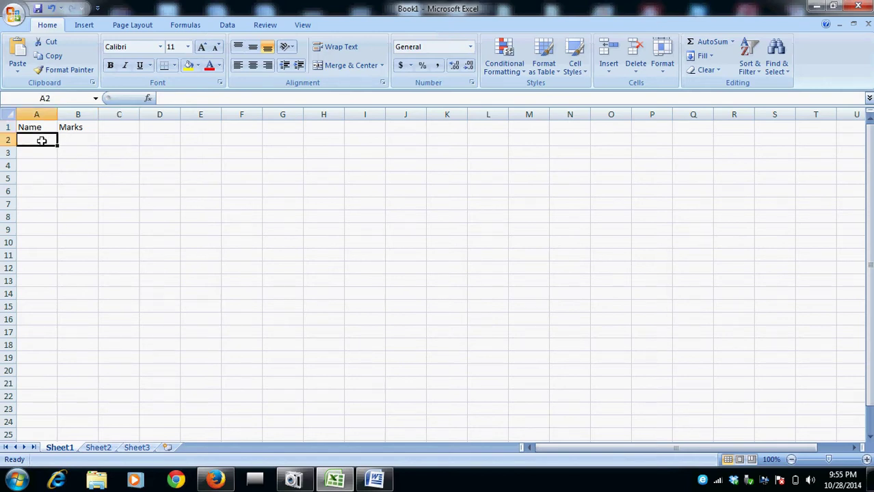
{"action": "type", "text": "Ram"}
{"action": "key", "text": "Tab"}
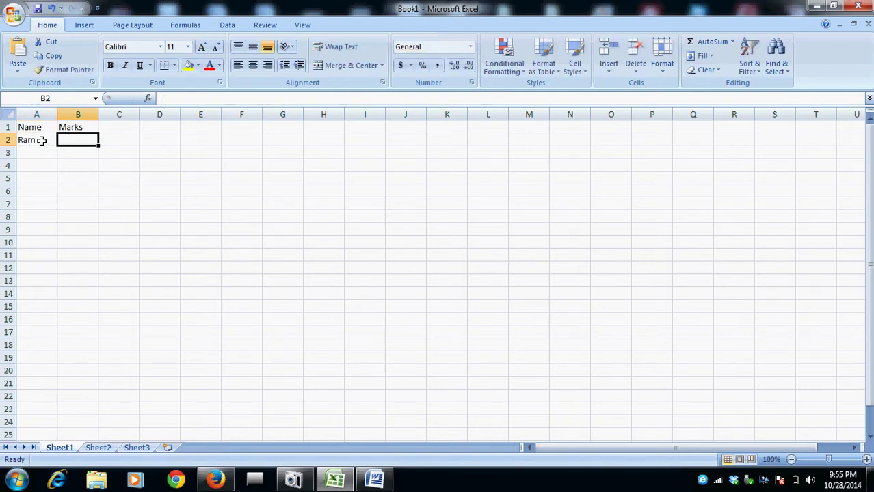
{"action": "type", "text": "68"}
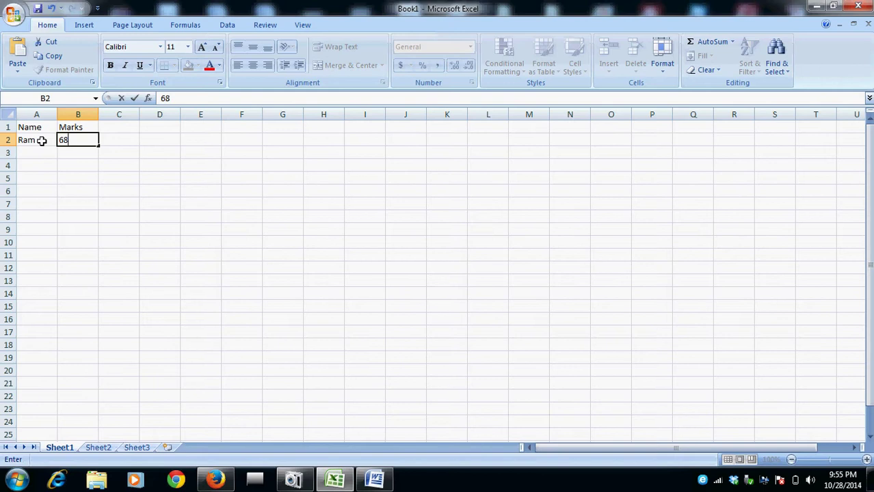
{"action": "left_click", "coordinate": [36, 154]}
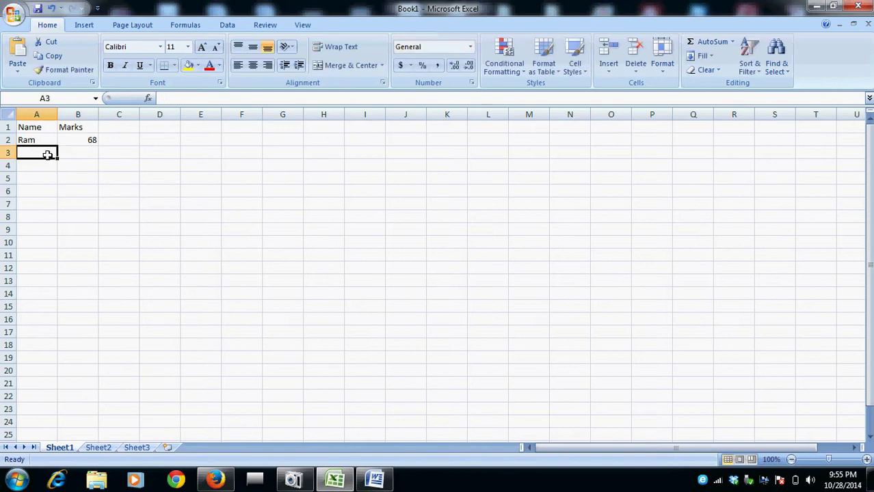
{"action": "type", "text": "Ro"}
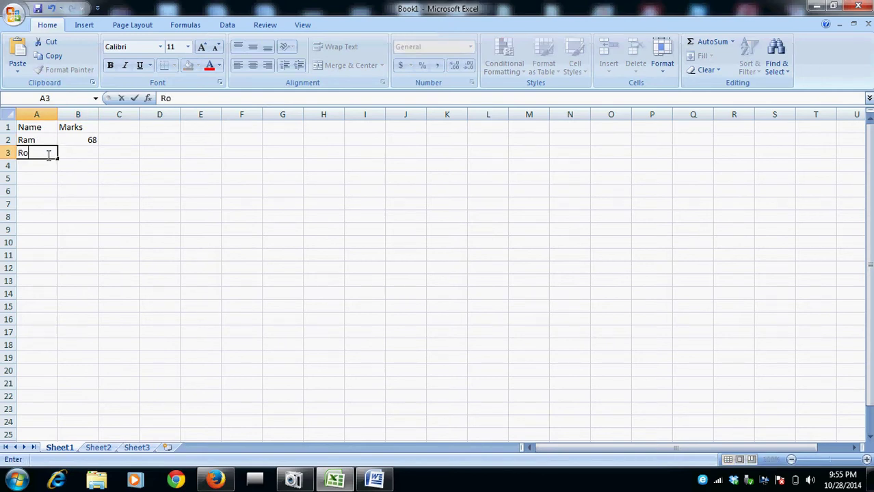
{"action": "type", "text": "hit"}
{"action": "left_click", "coordinate": [90, 156]}
{"action": "type", "text": "70"}
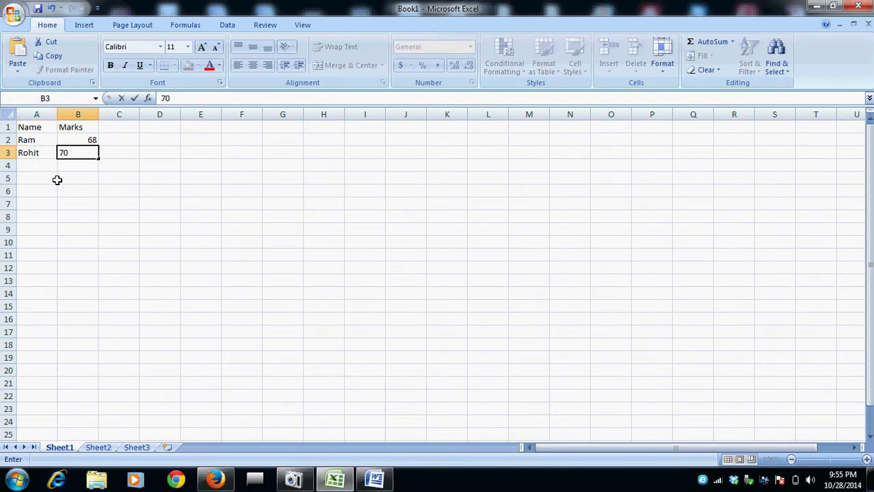
{"action": "left_click", "coordinate": [39, 164]}
{"action": "type", "text": "r"}
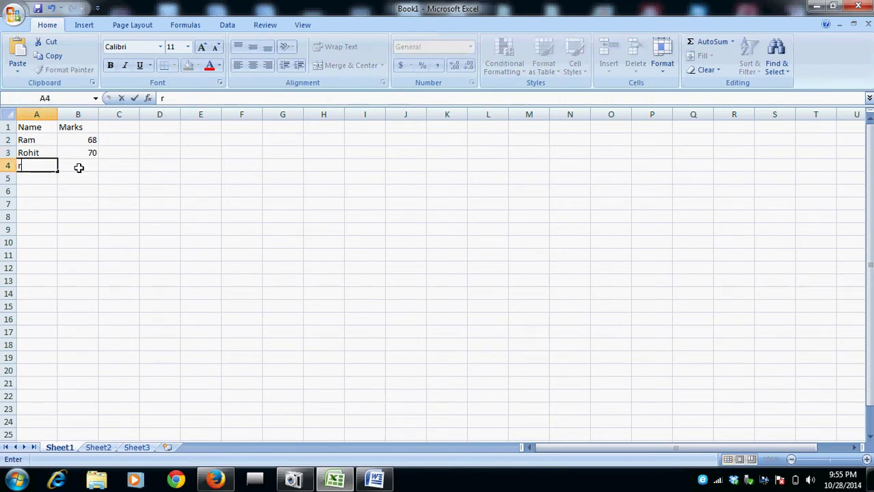
{"action": "type", "text": "aman"}
{"action": "left_click", "coordinate": [93, 165]}
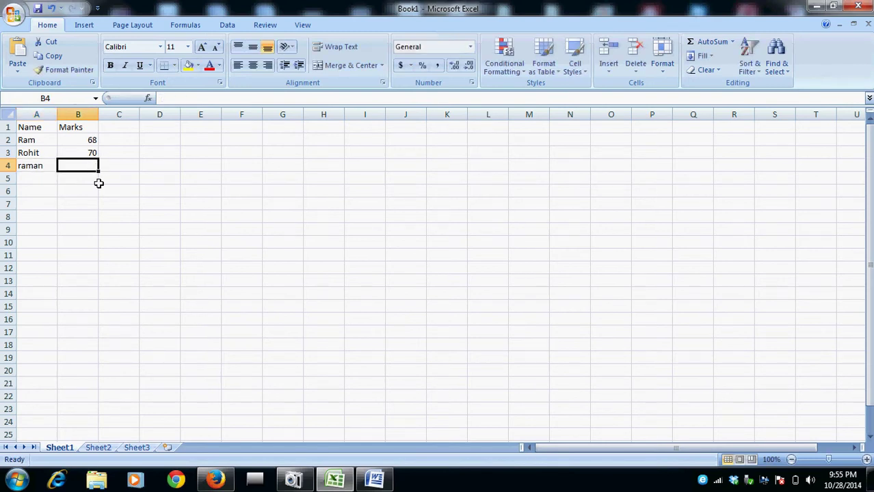
{"action": "type", "text": "56"}
- Enter the remaining three students' names with marks 78, 70 and 90 in rows 5–7
{"action": "left_click", "coordinate": [37, 179]}
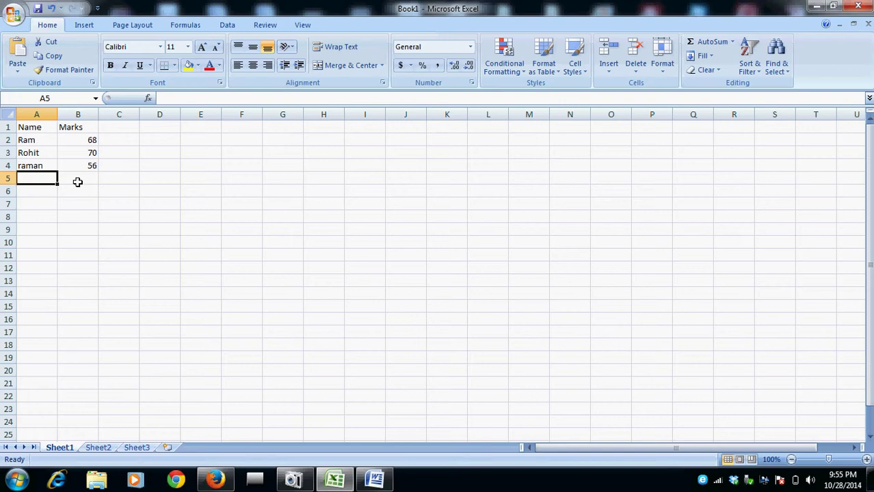
{"action": "type", "text": "mayank"}
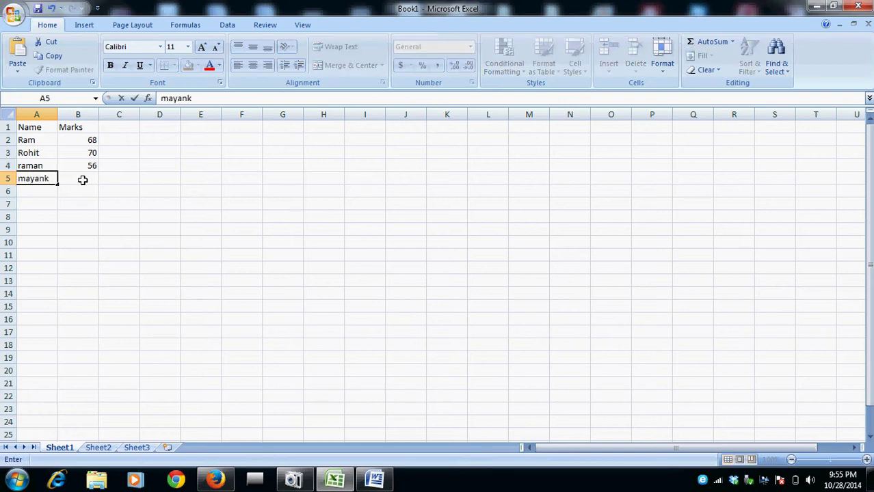
{"action": "left_click", "coordinate": [77, 182]}
{"action": "type", "text": "7"}
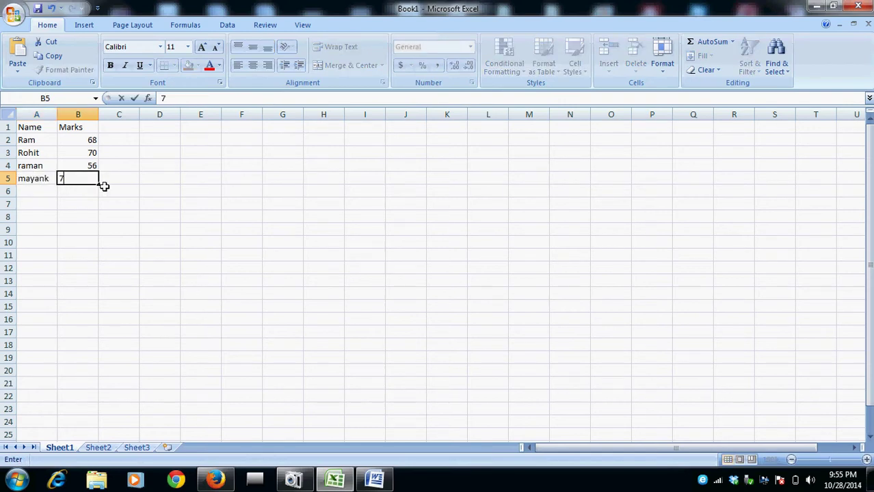
{"action": "type", "text": "8"}
{"action": "left_click", "coordinate": [41, 193]}
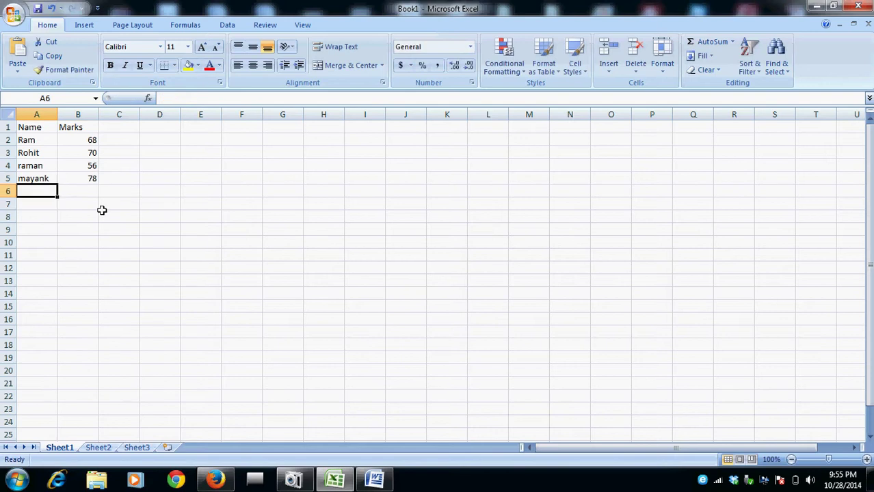
{"action": "type", "text": "a"}
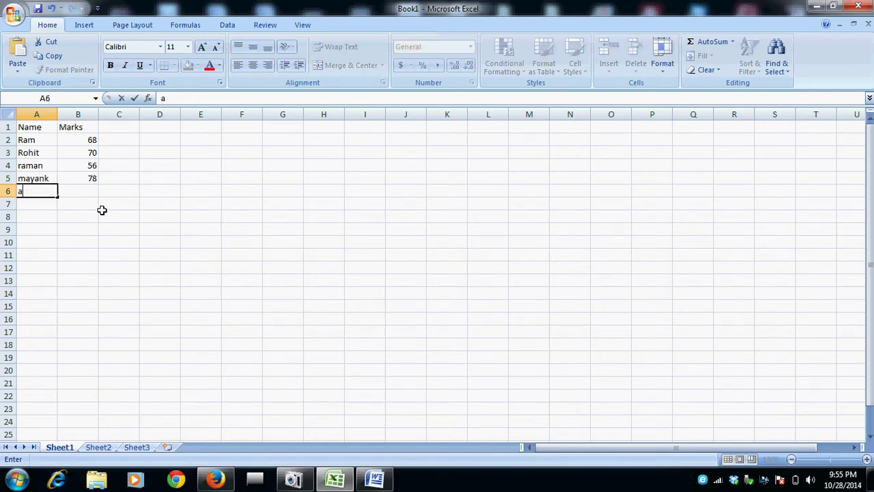
{"action": "type", "text": "kash"}
{"action": "left_click", "coordinate": [90, 190]}
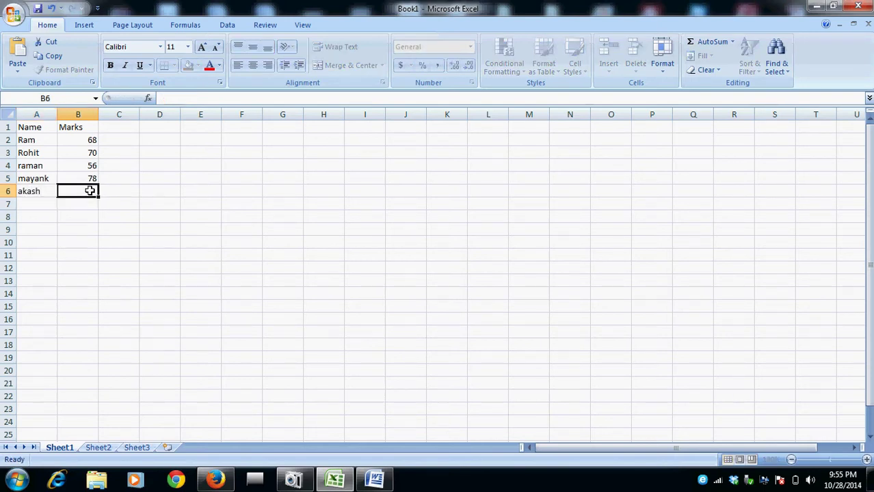
{"action": "type", "text": "70"}
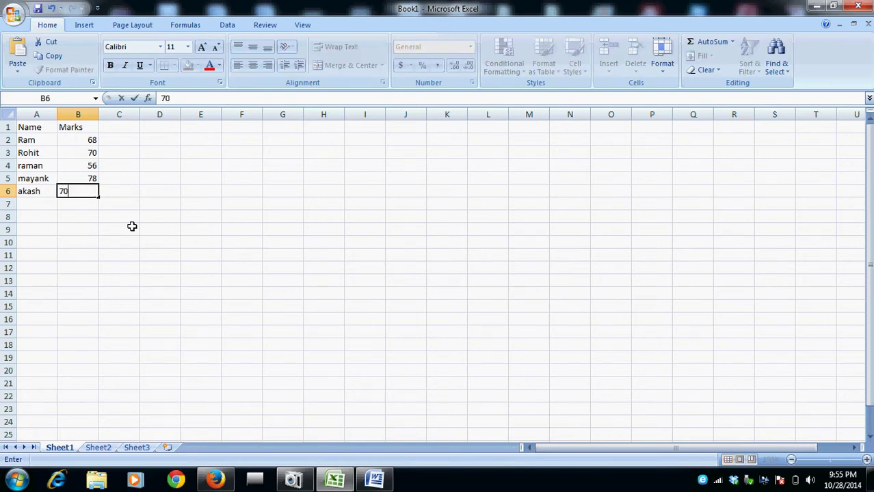
{"action": "left_click", "coordinate": [41, 206]}
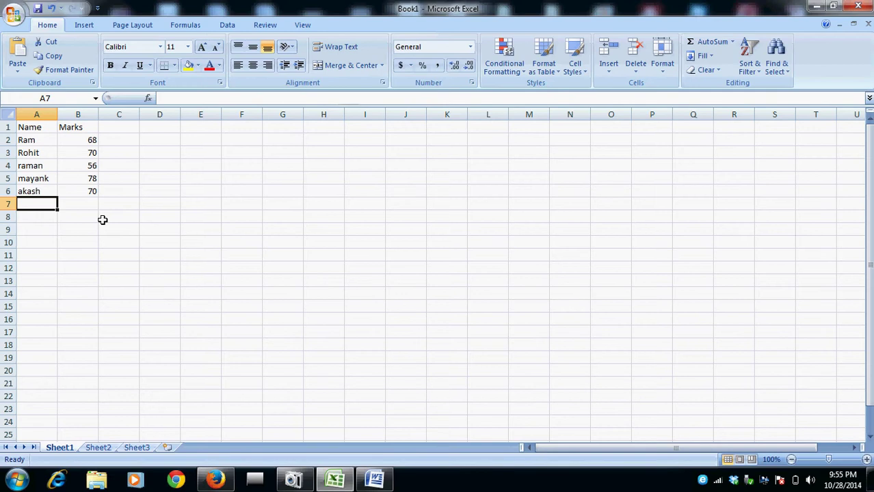
{"action": "type", "text": "rohan"}
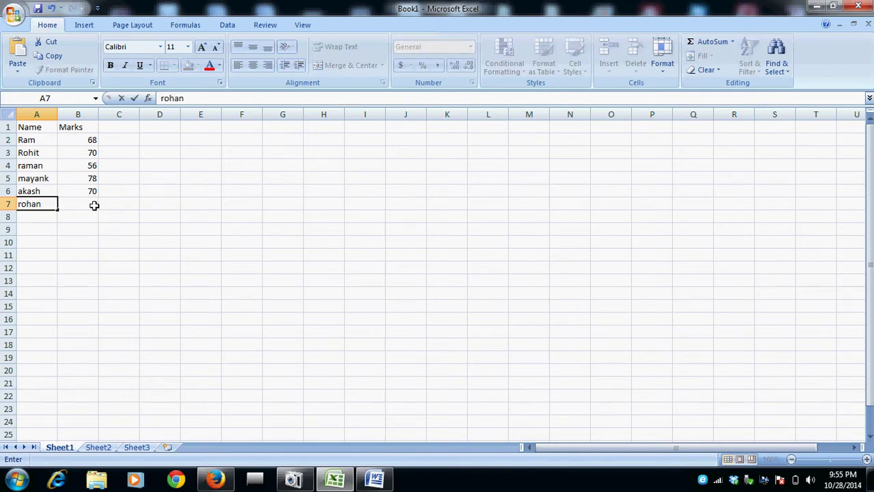
{"action": "left_click", "coordinate": [90, 204]}
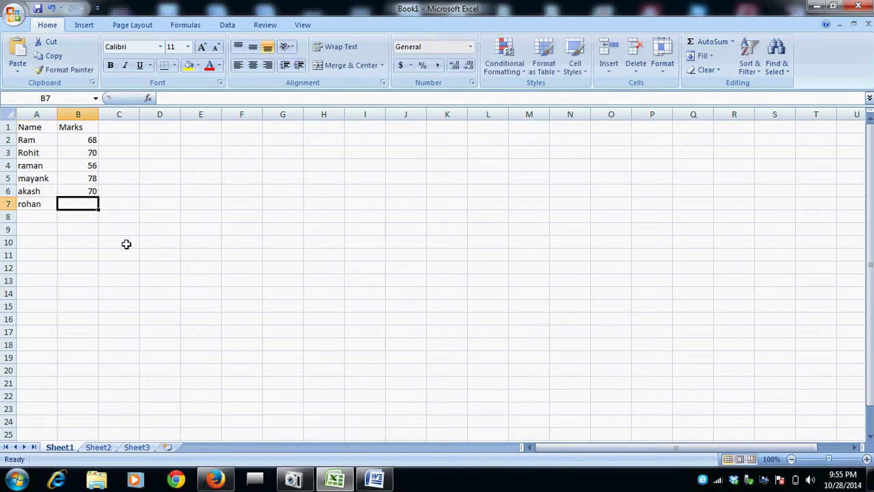
{"action": "type", "text": "90"}
{"action": "left_click", "coordinate": [182, 193]}
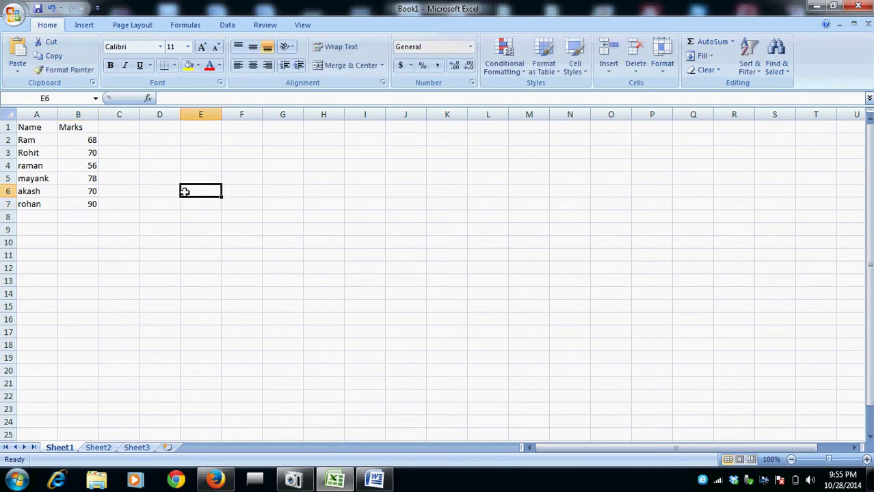
- Centre the marks in B2:B7
{"action": "left_click_drag", "start_coordinate": [95, 141], "coordinate": [91, 205]}
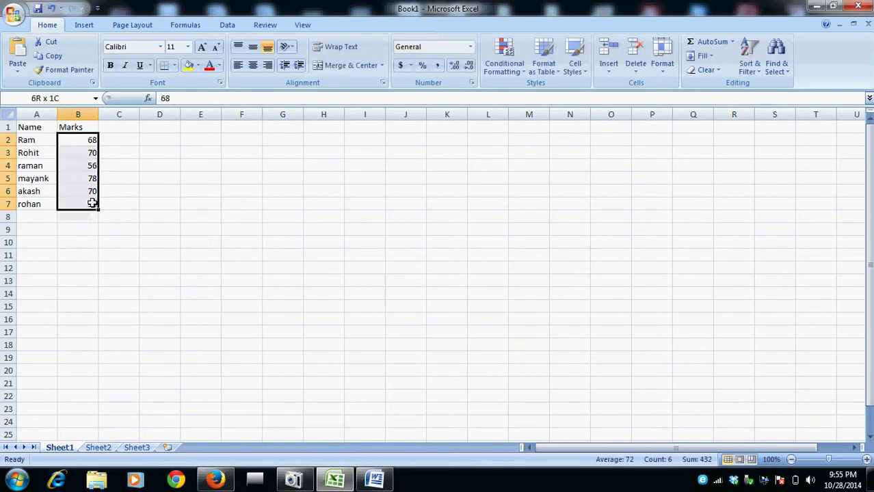
{"action": "left_click", "coordinate": [253, 66]}
{"action": "left_click", "coordinate": [239, 184]}
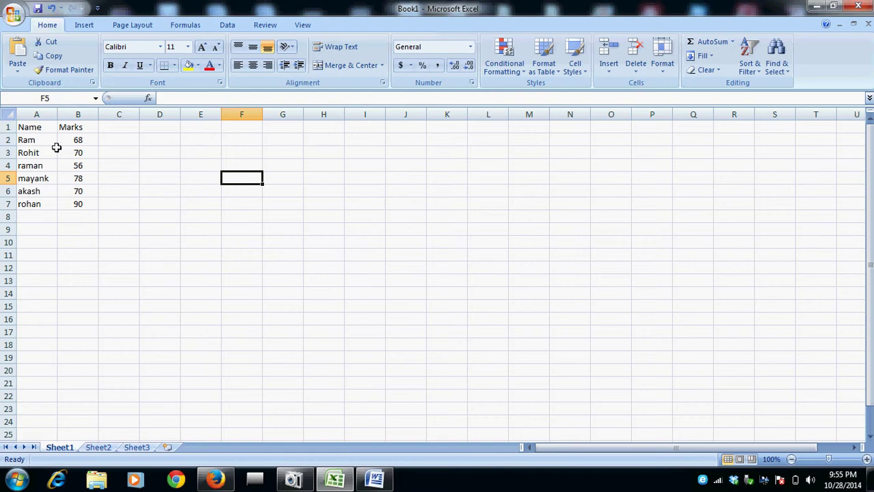
{"action": "left_click", "coordinate": [35, 128]}
- Apply All Borders to the Name/Marks table in A1:B7
{"action": "left_click_drag", "start_coordinate": [34, 129], "coordinate": [83, 204]}
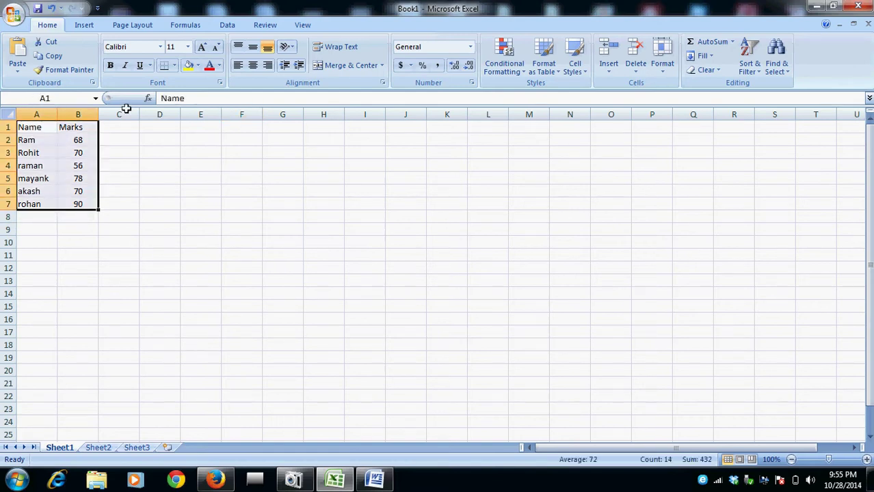
{"action": "left_click", "coordinate": [174, 65]}
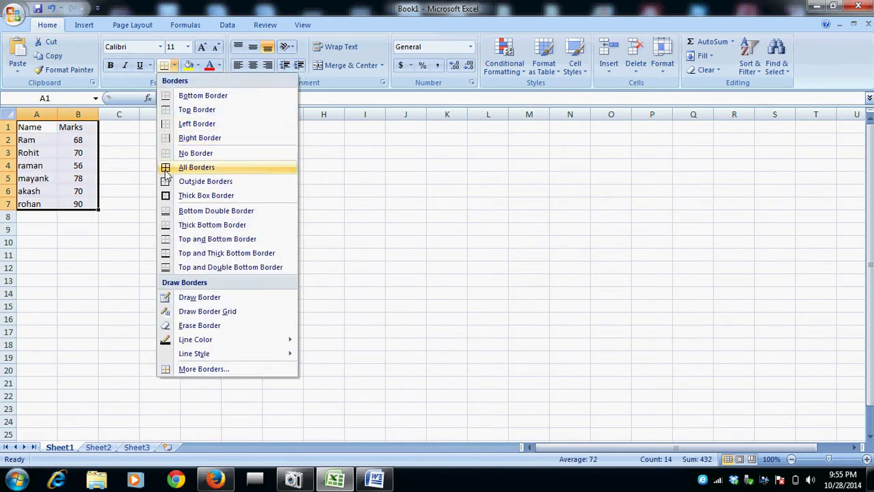
{"action": "left_click", "coordinate": [183, 169]}
- Move the bordered table so it starts at cell D2
{"action": "key", "text": "ctrl+c"}
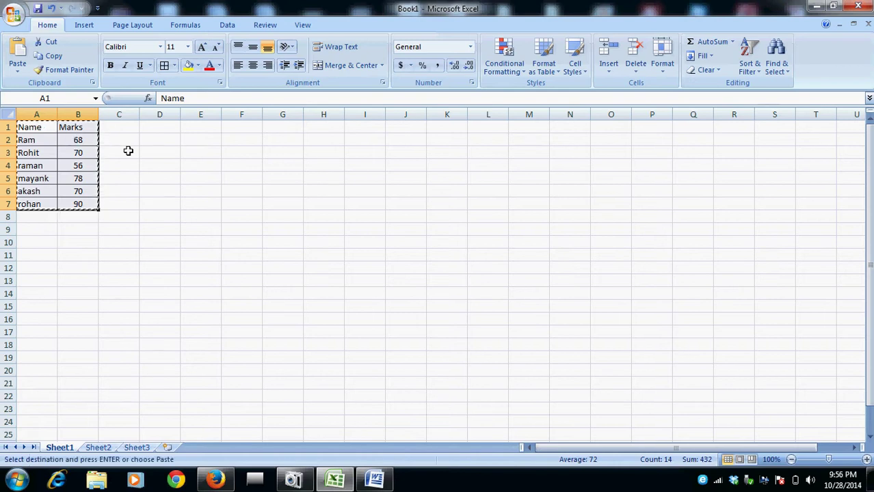
{"action": "left_click", "coordinate": [163, 140]}
{"action": "key", "text": "ctrl+v"}
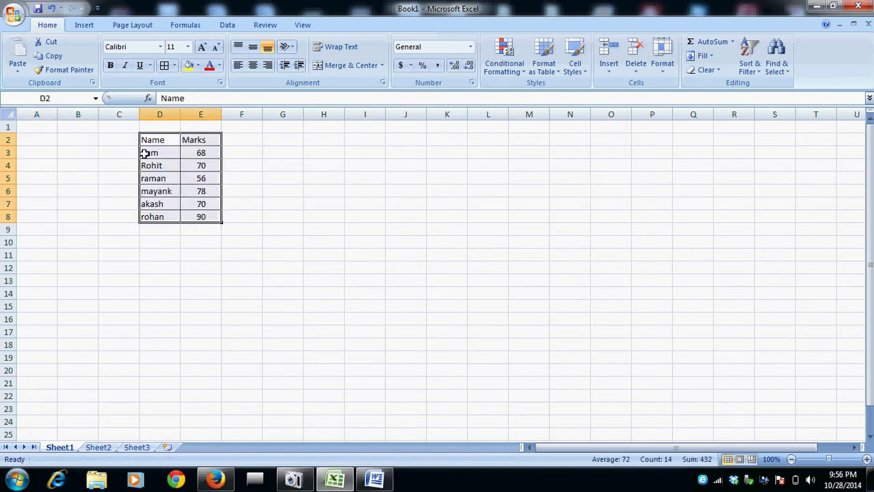
{"action": "left_click", "coordinate": [234, 166]}
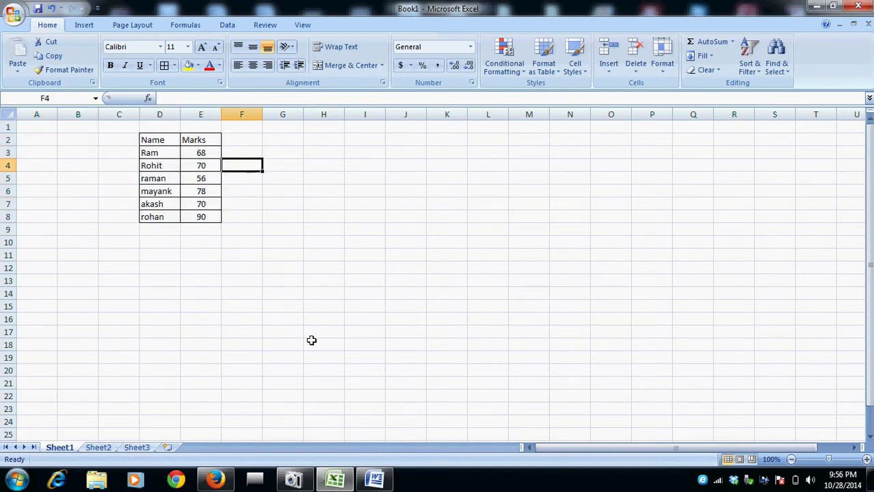
{"action": "left_click", "coordinate": [369, 481]}
- Add numbered step 2 'see the simpl table' in Word
{"action": "key", "text": "Return"}
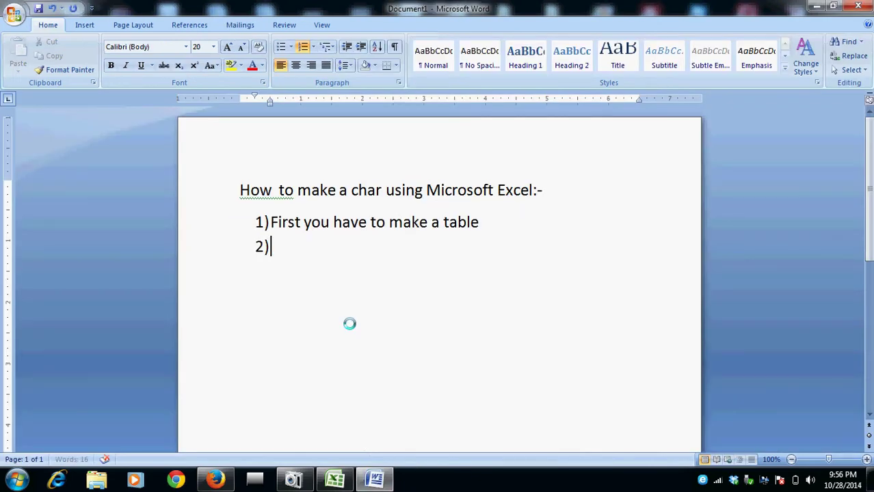
{"action": "type", "text": "see"}
{"action": "type", "text": " the sim"}
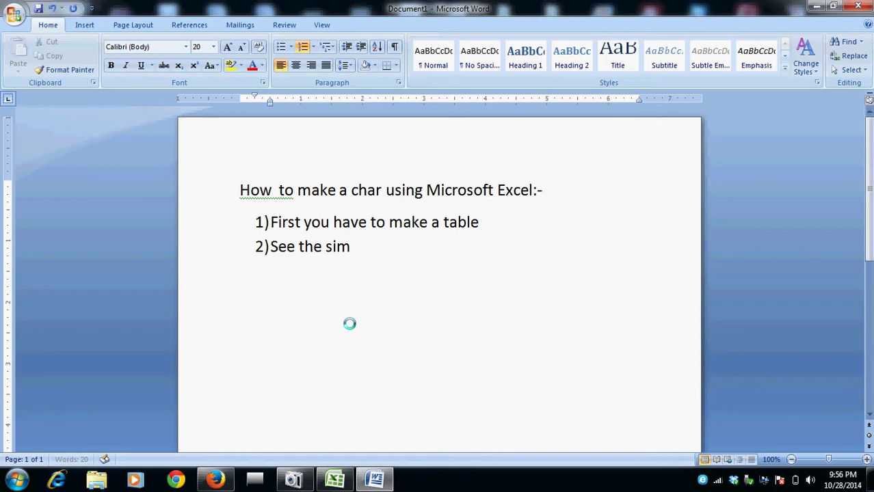
{"action": "type", "text": "ple t"}
{"action": "type", "text": "able"}
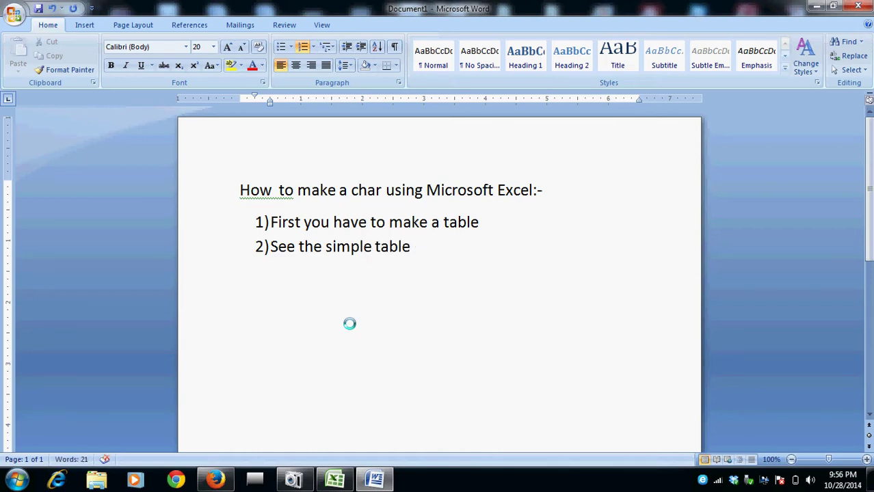
{"action": "left_click", "coordinate": [338, 477]}
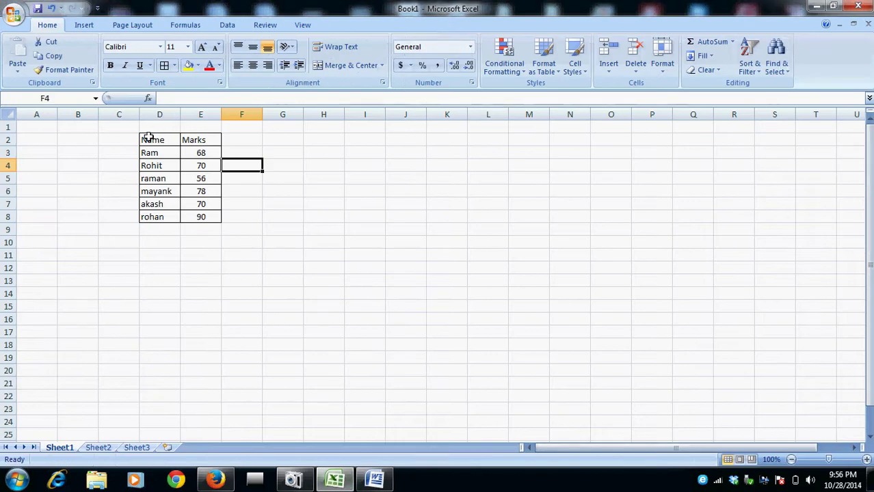
{"action": "left_click", "coordinate": [374, 479]}
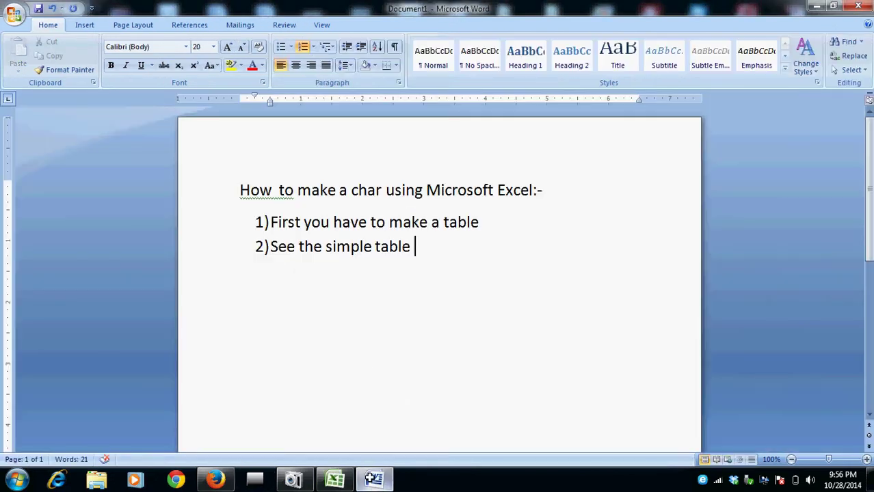
- Add step 3 'Select whole table' and select the table D2:E8 in Excel
{"action": "key", "text": "Return"}
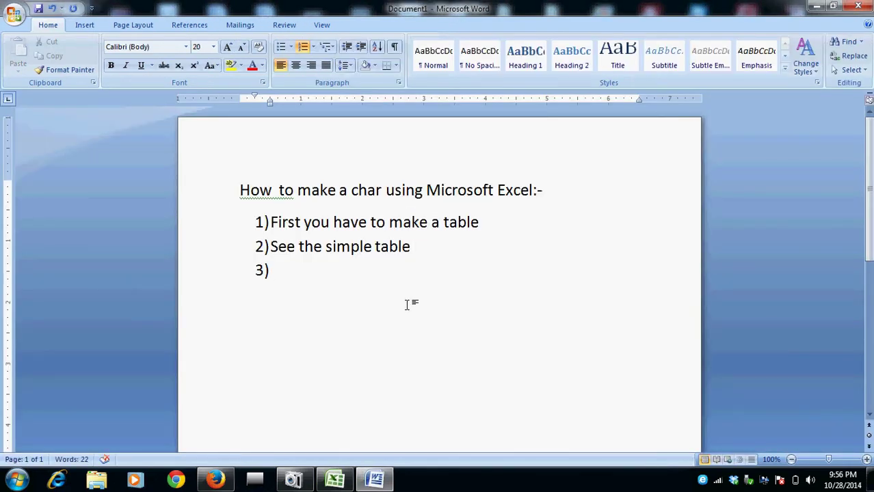
{"action": "type", "text": "Select"}
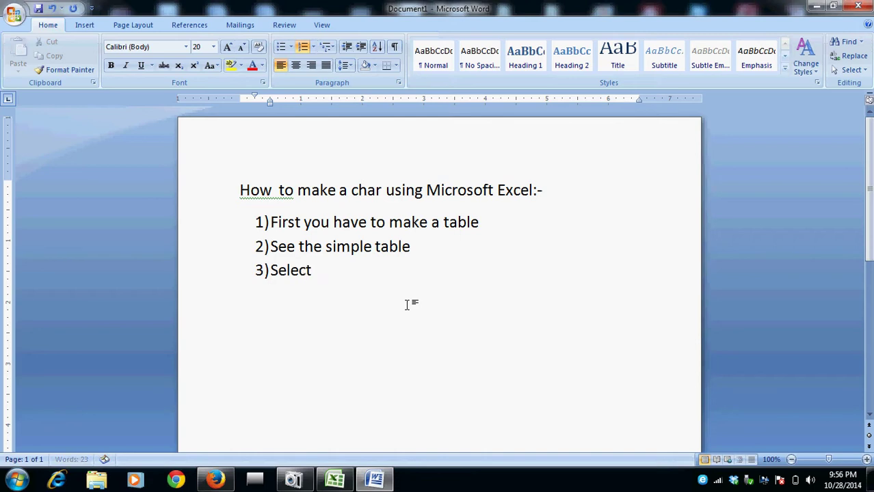
{"action": "type", "text": " whole"}
{"action": "type", "text": " table"}
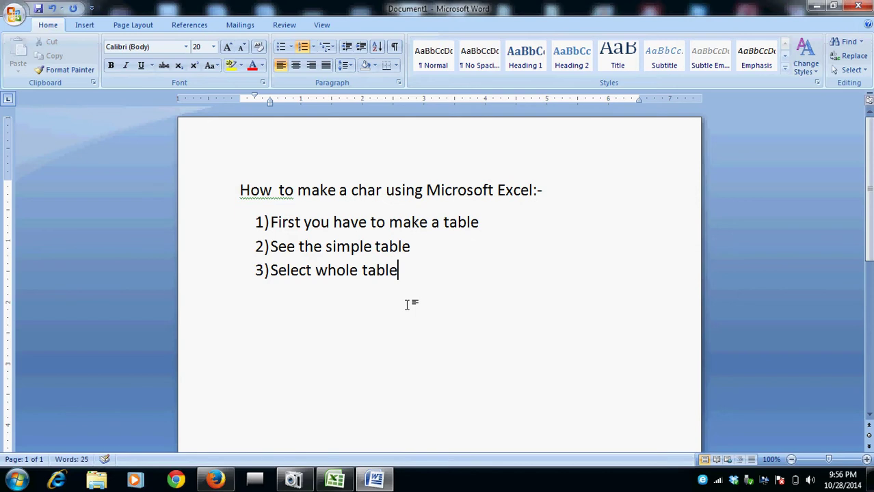
{"action": "left_click", "coordinate": [335, 479]}
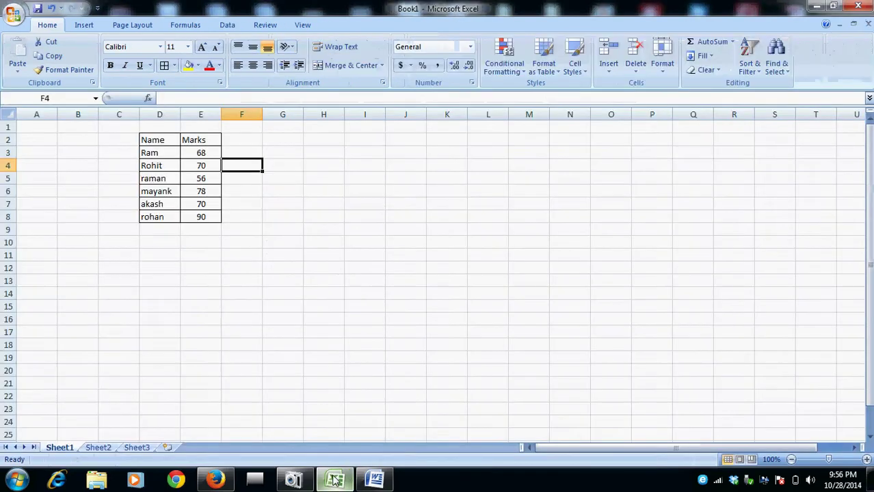
{"action": "left_click_drag", "start_coordinate": [143, 138], "coordinate": [203, 216]}
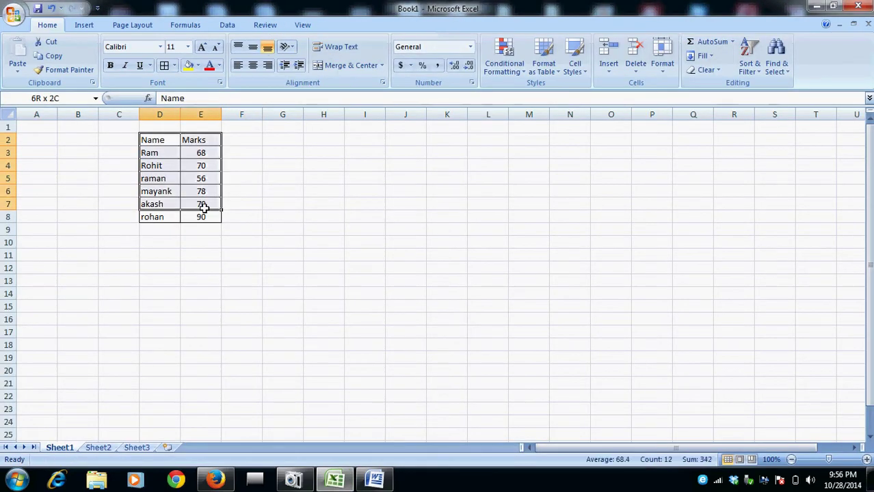
{"action": "left_click", "coordinate": [374, 478]}
- Add step 4 'Visit above chart option' and show Excel's Insert tab
{"action": "key", "text": "Return"}
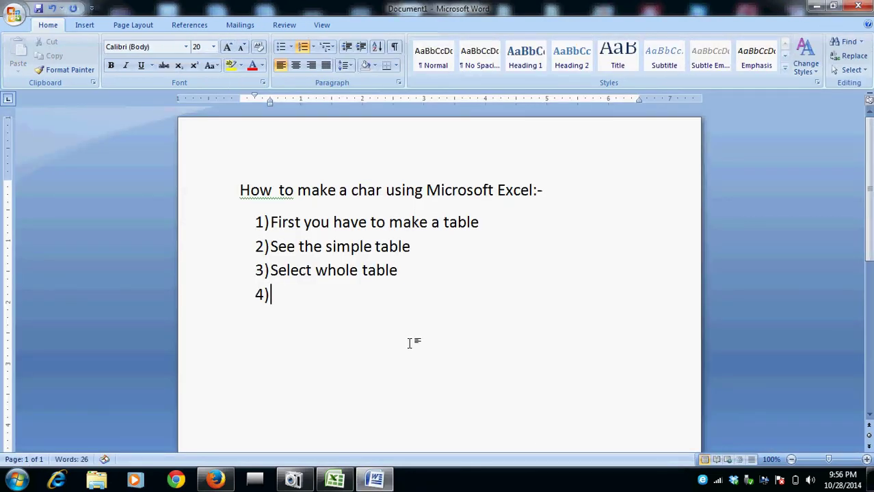
{"action": "type", "text": "Visit"}
{"action": "type", "text": " above"}
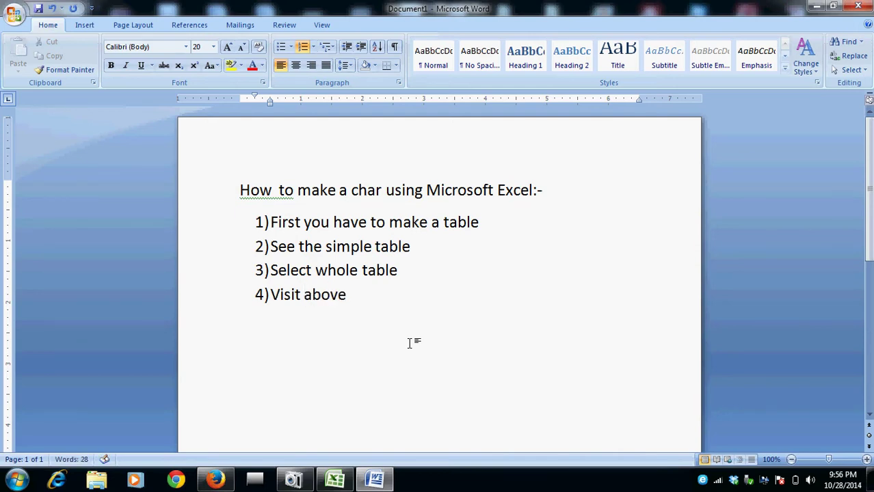
{"action": "type", "text": " chart"}
{"action": "type", "text": " option"}
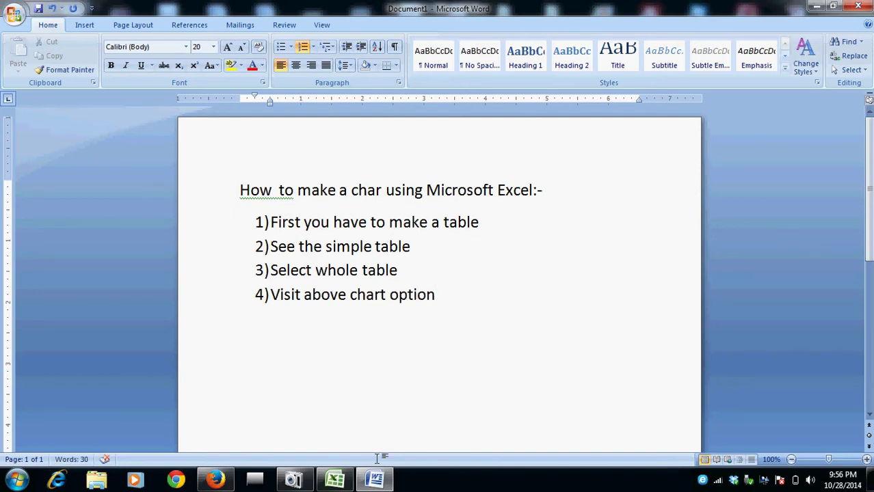
{"action": "left_click", "coordinate": [335, 479]}
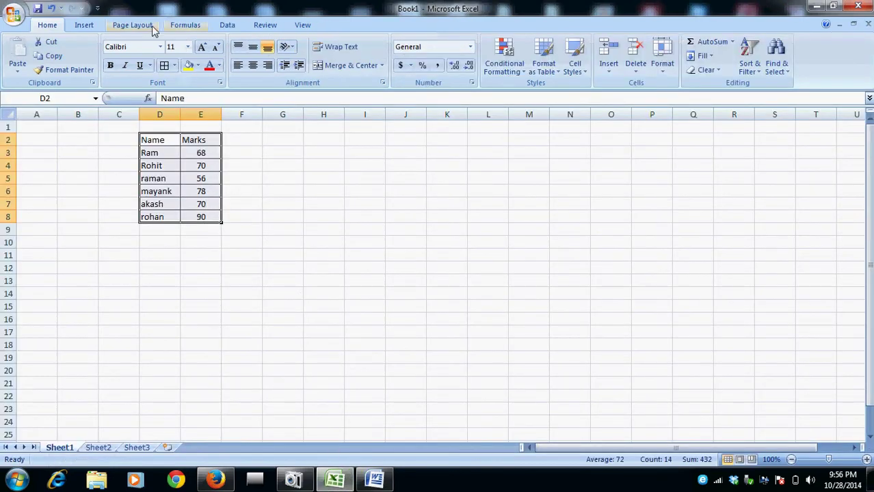
{"action": "left_click", "coordinate": [84, 26]}
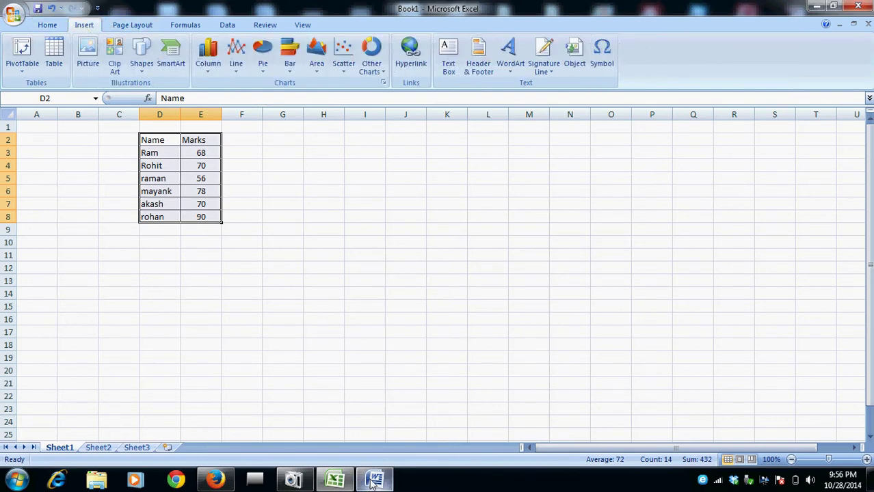
{"action": "left_click", "coordinate": [374, 482]}
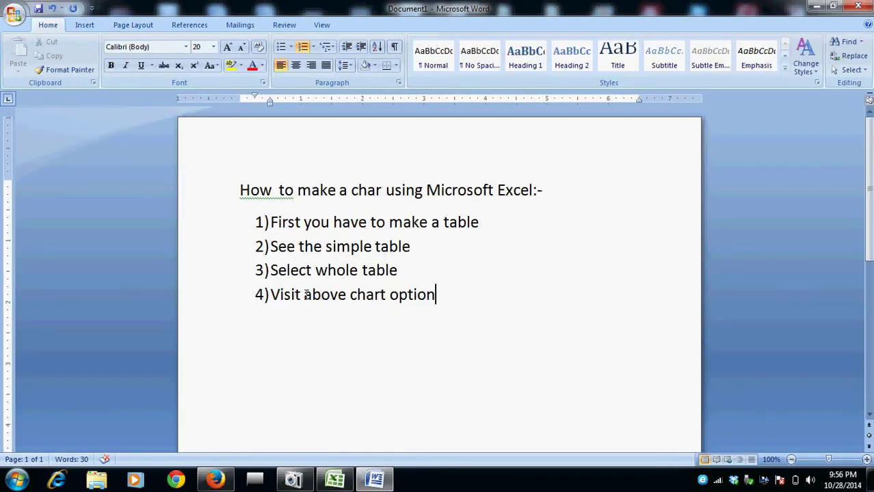
- Change step 4 to 'Visit above insert option' and begin numbered step 5
{"action": "mouse_move", "coordinate": [350, 296]}
{"action": "left_mouse_down"}
{"action": "mouse_move", "coordinate": [425, 296]}
{"action": "mouse_move", "coordinate": [385, 297]}
{"action": "left_mouse_up"}
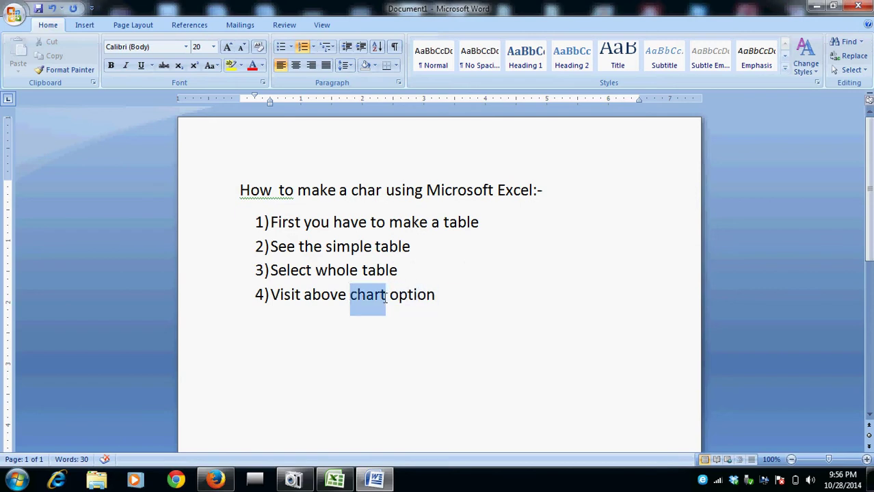
{"action": "type", "text": "inse"}
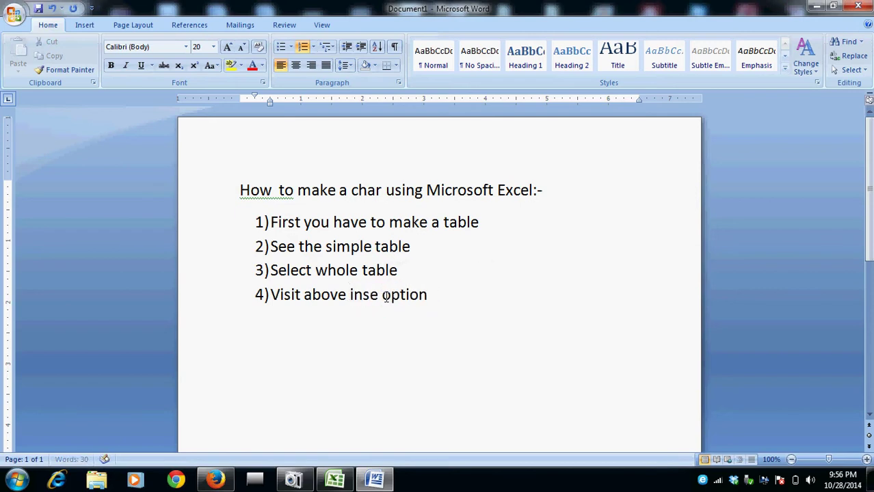
{"action": "type", "text": "rt"}
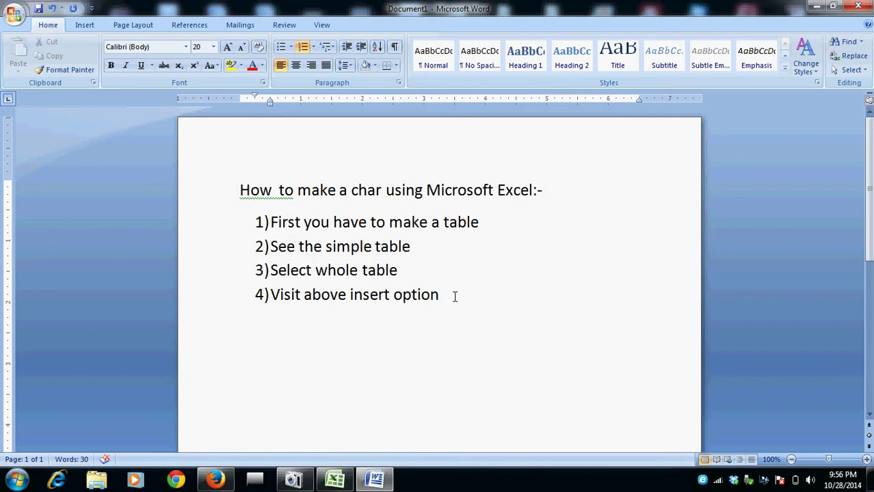
{"action": "left_click", "coordinate": [450, 296]}
{"action": "key", "text": "Return"}
{"action": "left_click", "coordinate": [334, 481]}
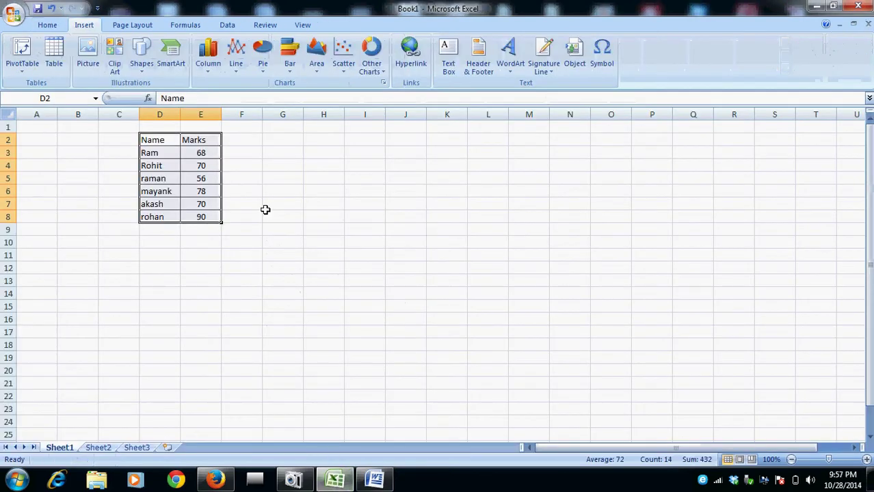
- Insert a 2-D Clustered Column chart of the marks and select its Marks bars
{"action": "left_click", "coordinate": [209, 69]}
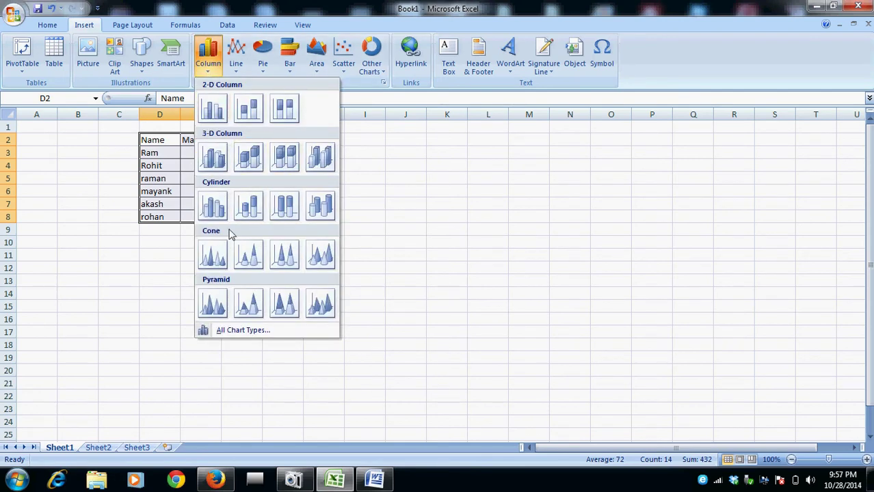
{"action": "left_click", "coordinate": [212, 109]}
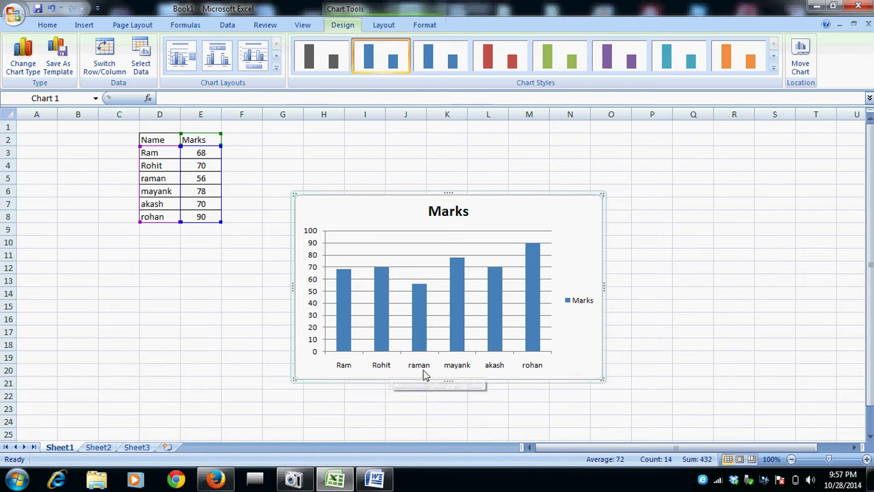
{"action": "left_click", "coordinate": [572, 308]}
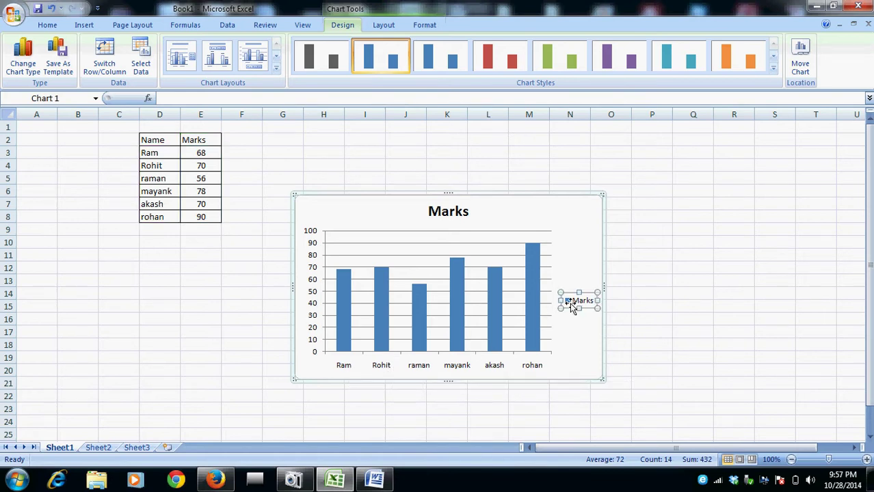
{"action": "left_click", "coordinate": [489, 299]}
- Format the Marks series with 33% overlap and 184% gap width, then show its Fill settings
{"action": "right_click", "coordinate": [489, 299]}
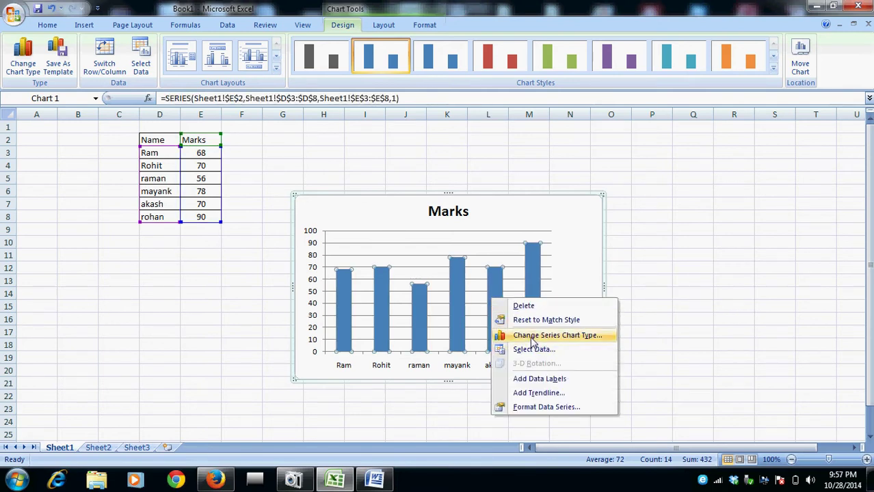
{"action": "left_click", "coordinate": [538, 407]}
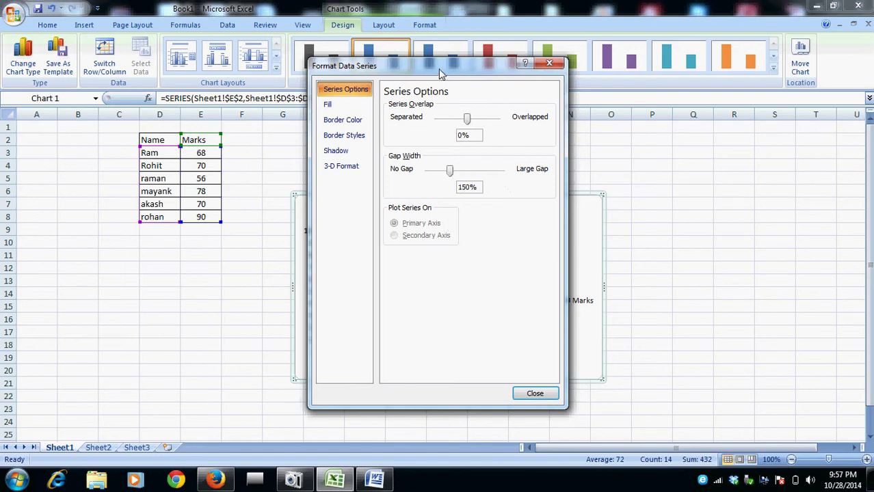
{"action": "left_click_drag", "start_coordinate": [441, 68], "coordinate": [739, 71]}
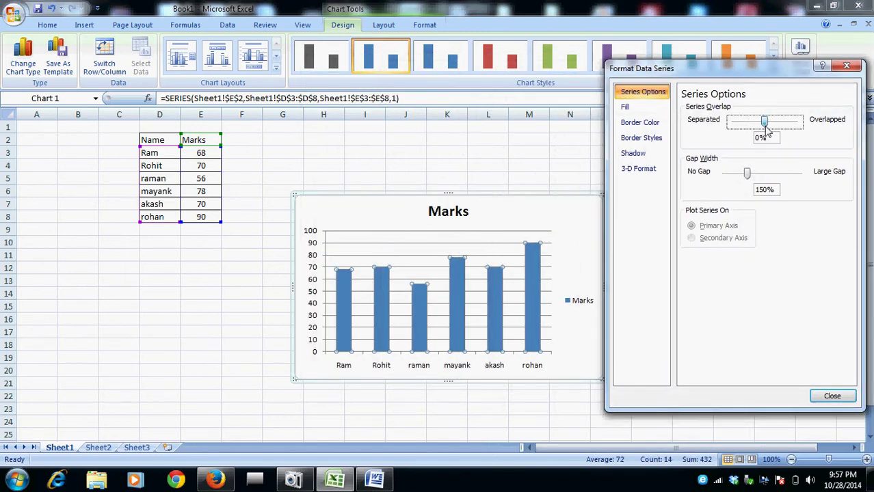
{"action": "mouse_move", "coordinate": [764, 122]}
{"action": "left_mouse_down"}
{"action": "mouse_move", "coordinate": [749, 123]}
{"action": "mouse_move", "coordinate": [788, 133]}
{"action": "mouse_move", "coordinate": [775, 130]}
{"action": "left_mouse_up"}
{"action": "mouse_move", "coordinate": [747, 175]}
{"action": "left_mouse_down"}
{"action": "mouse_move", "coordinate": [785, 183]}
{"action": "mouse_move", "coordinate": [733, 177]}
{"action": "mouse_move", "coordinate": [752, 175]}
{"action": "left_mouse_up"}
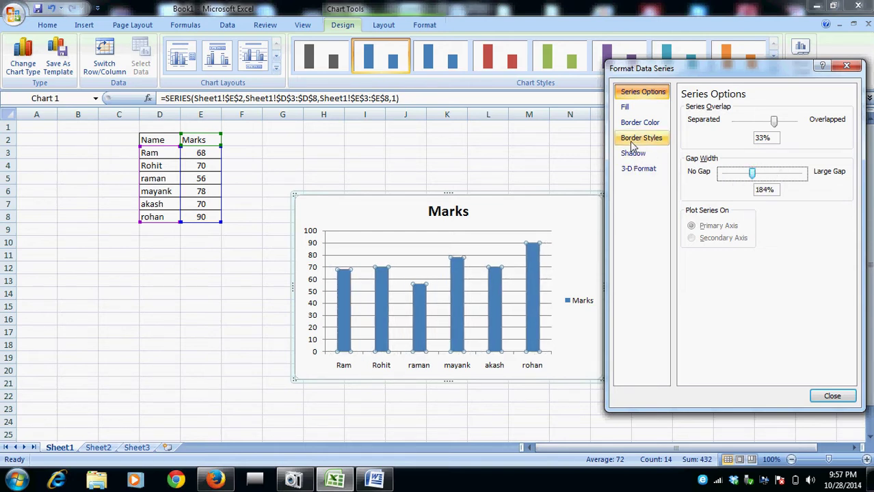
{"action": "left_click", "coordinate": [636, 169]}
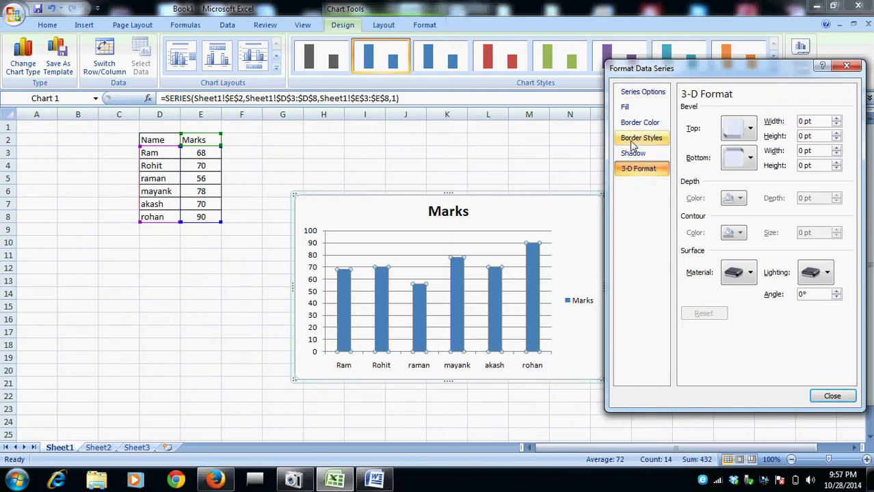
{"action": "left_click", "coordinate": [626, 107]}
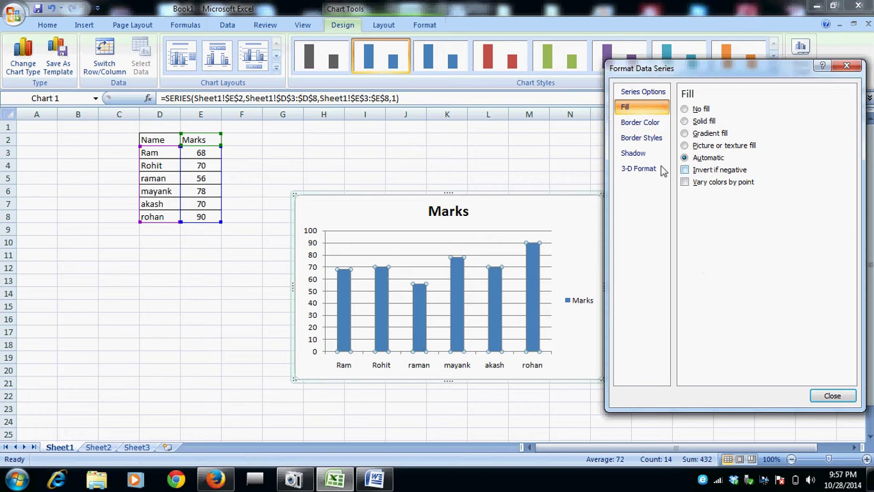
- Type step 5 'Now all are same color' and start step 6 with 'click on'
{"action": "left_click", "coordinate": [375, 480]}
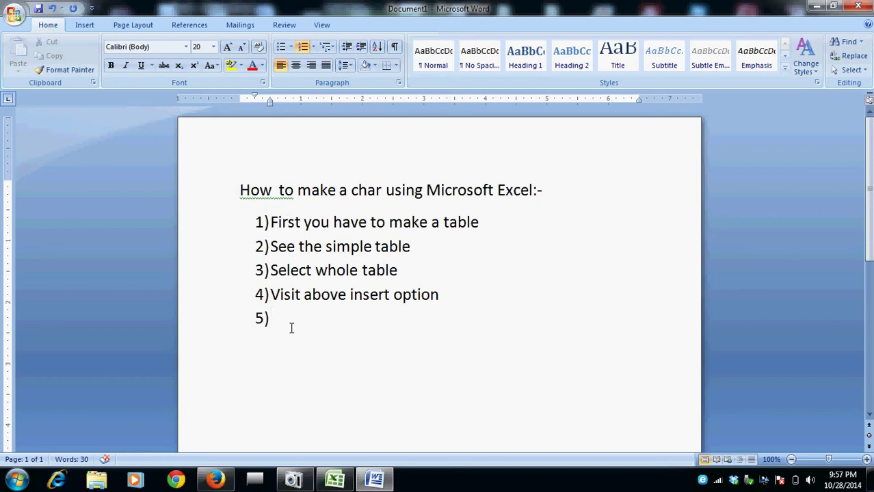
{"action": "type", "text": "now "}
{"action": "type", "text": "all are"}
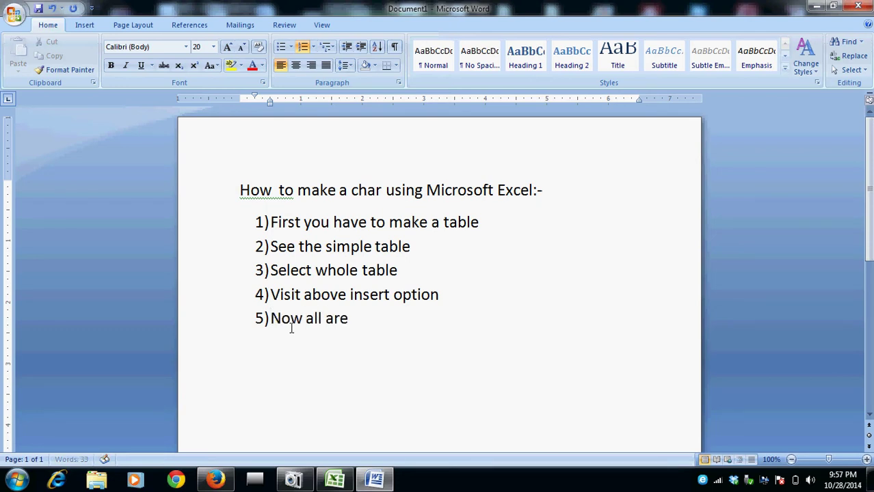
{"action": "type", "text": "ame col"}
{"action": "type", "text": "or b"}
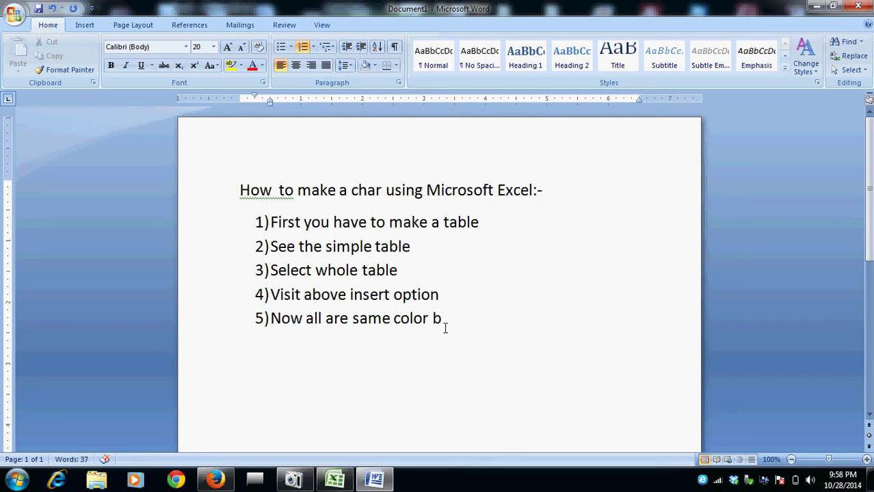
{"action": "key", "text": "BackSpace"}
{"action": "key", "text": "Return"}
{"action": "type", "text": "click o"}
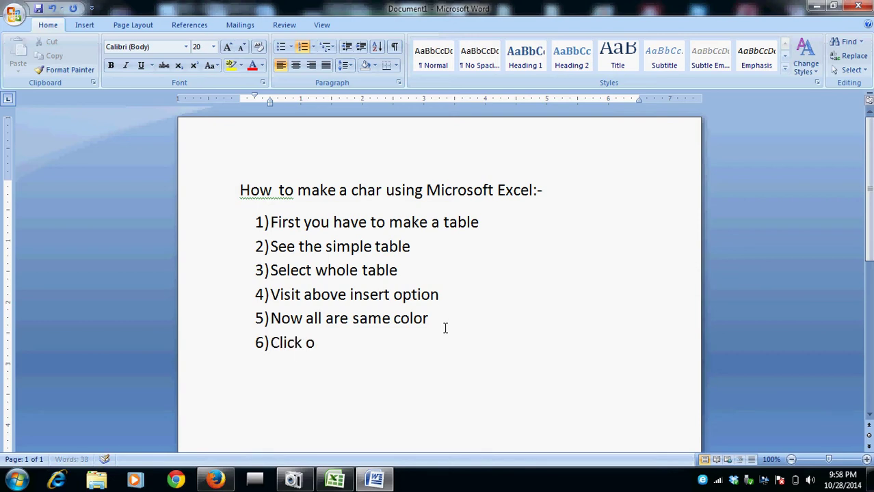
{"action": "type", "text": "n"}
{"action": "left_click", "coordinate": [377, 482]}
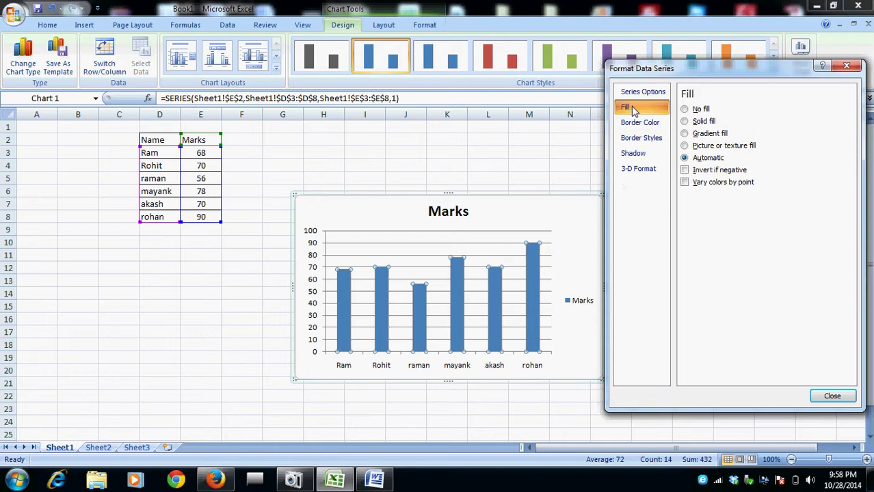
- Close and reopen Format Data Series for the Marks bars at Series Options
{"action": "left_click", "coordinate": [847, 66]}
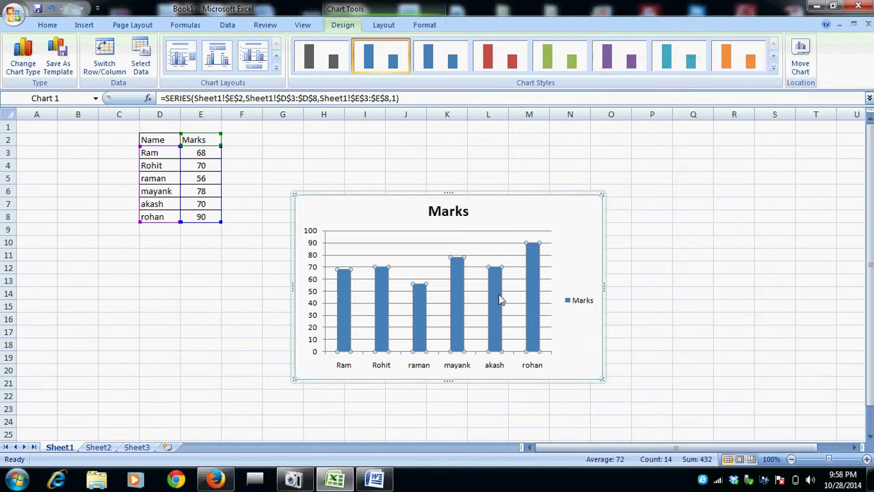
{"action": "right_click", "coordinate": [499, 299]}
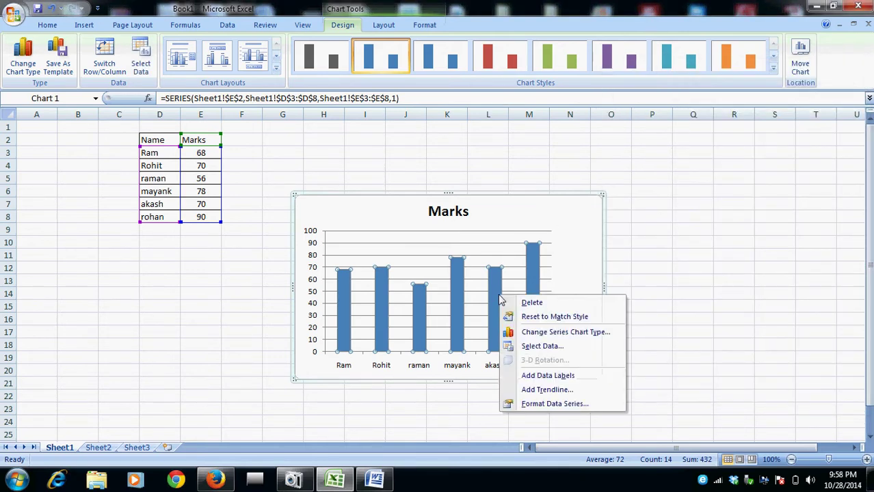
{"action": "left_click", "coordinate": [527, 405]}
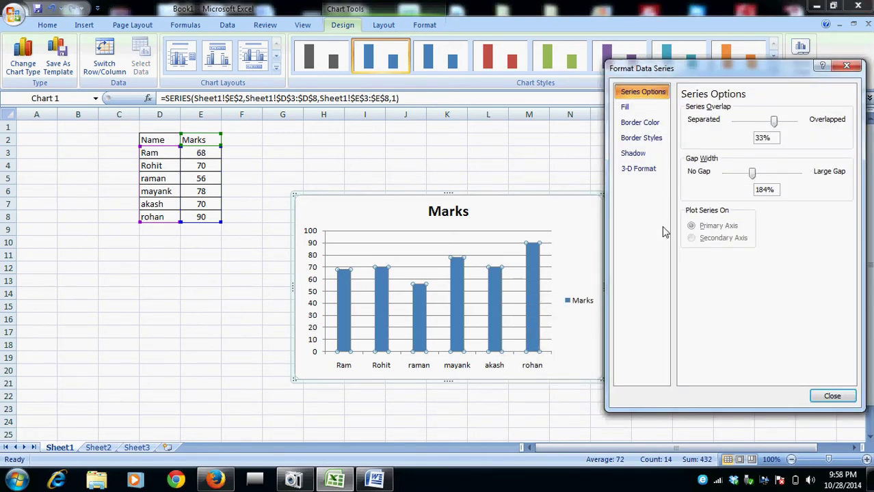
- Complete Word step 6 as 'Click on right click on chart', fix typos, and start item 7
{"action": "left_click", "coordinate": [375, 478]}
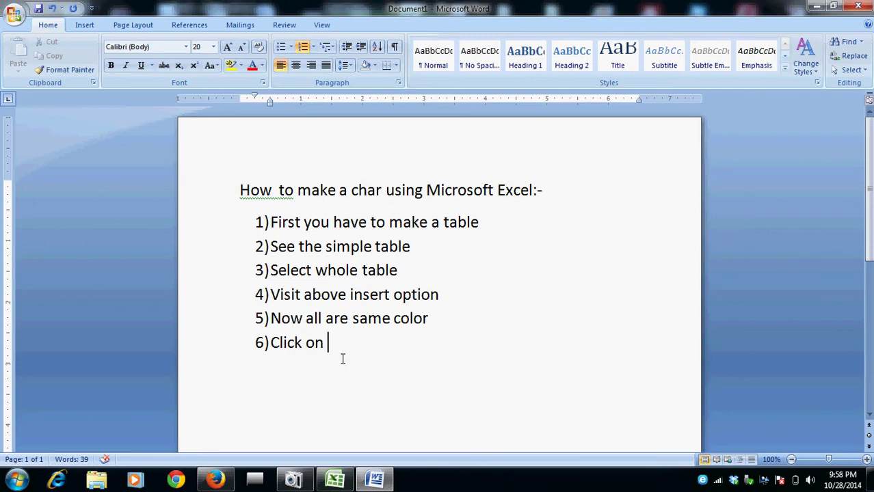
{"action": "type", "text": "ri"}
{"action": "type", "text": "gart h"}
{"action": "type", "text": "t cl"}
{"action": "type", "text": "ick on "}
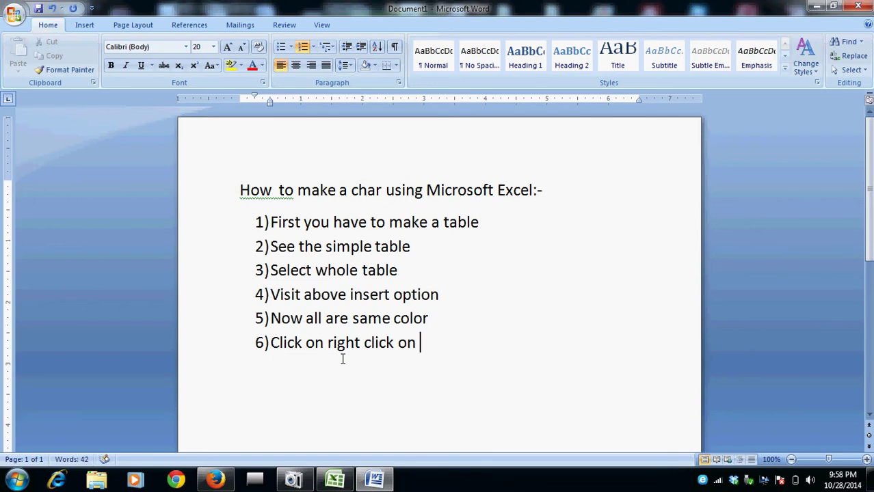
{"action": "type", "text": "ch"}
{"action": "left_click", "coordinate": [344, 358]}
{"action": "type", "text": "art"}
{"action": "key", "text": "BackSpace"}
{"action": "key", "text": "BackSpace"}
{"action": "key", "text": "BackSpace"}
{"action": "left_click", "coordinate": [448, 359]}
{"action": "type", "text": "art"}
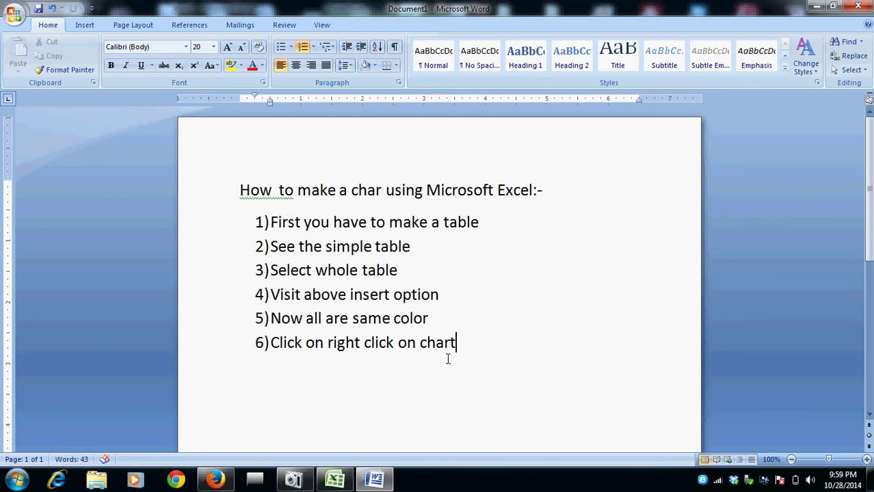
{"action": "key", "text": "Return"}
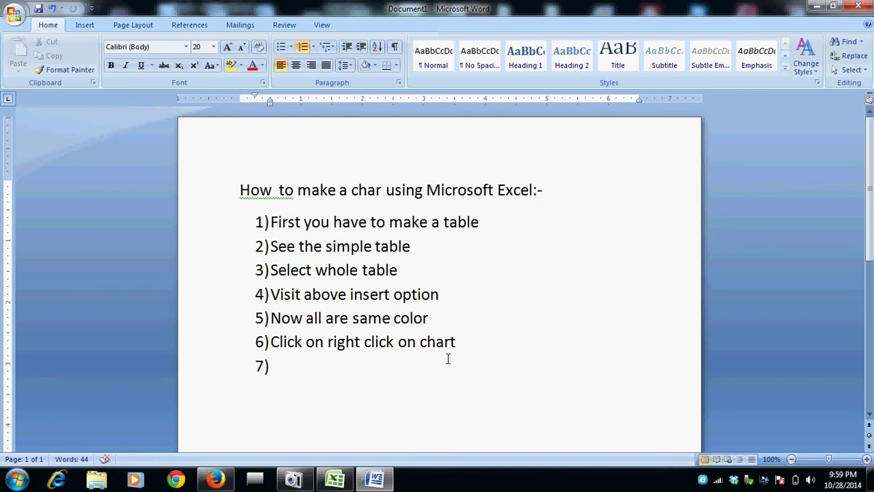
- Turn on Vary colors by point in the Marks series fill settings and close the dialog
{"action": "left_click", "coordinate": [336, 482]}
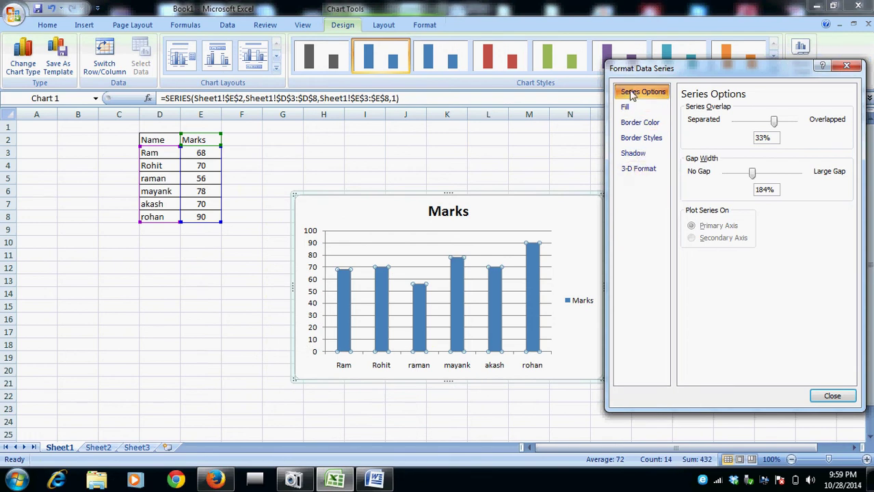
{"action": "left_click", "coordinate": [633, 109]}
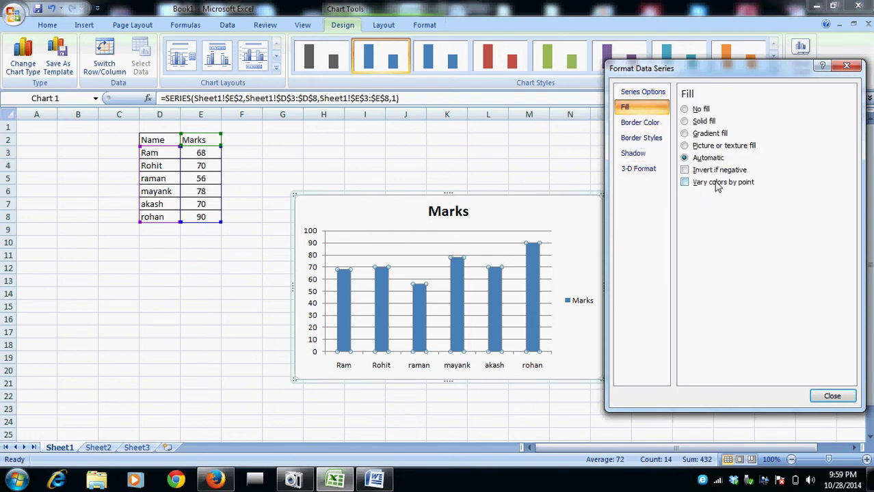
{"action": "left_click", "coordinate": [684, 182]}
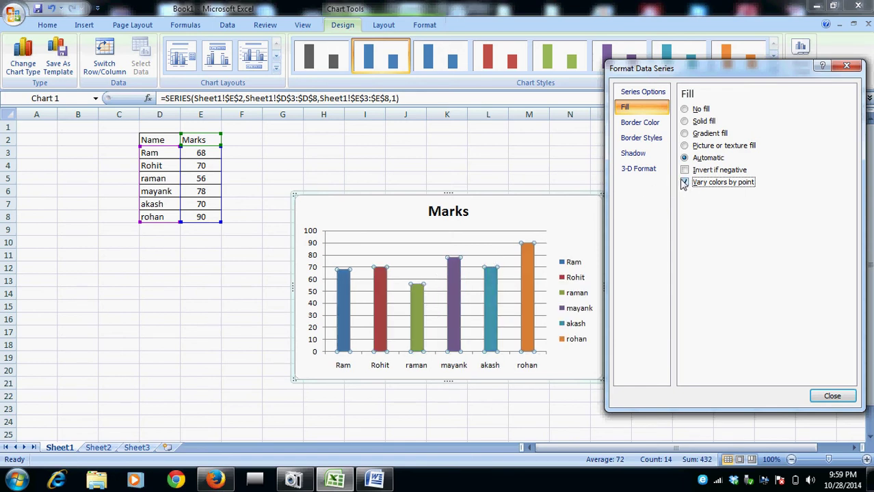
{"action": "left_click", "coordinate": [684, 182]}
{"action": "left_click", "coordinate": [685, 171]}
{"action": "left_click", "coordinate": [684, 170]}
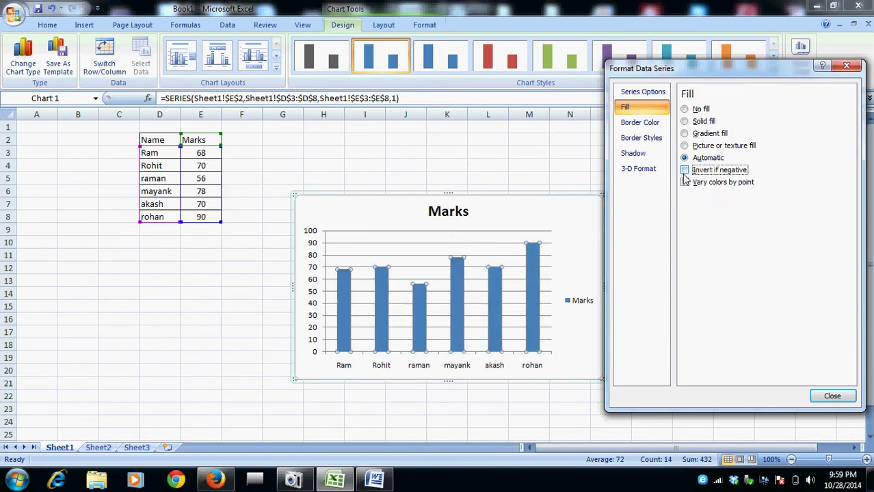
{"action": "left_click", "coordinate": [685, 182]}
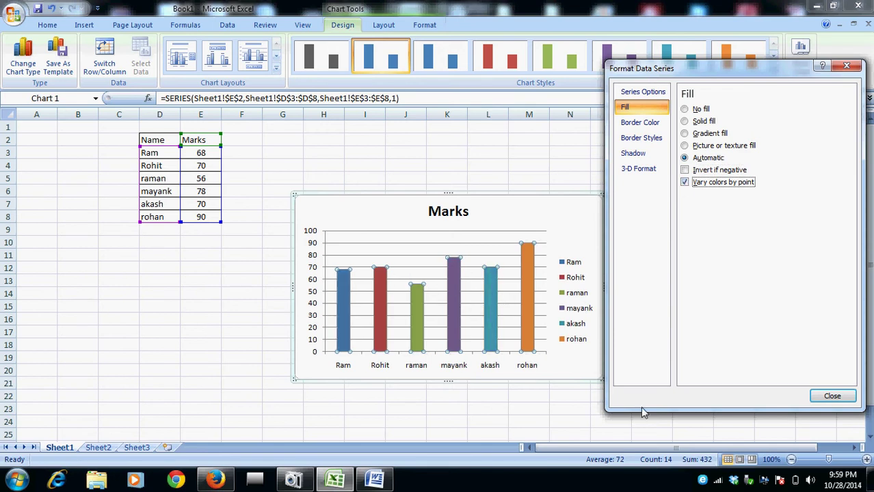
{"action": "left_click", "coordinate": [832, 396]}
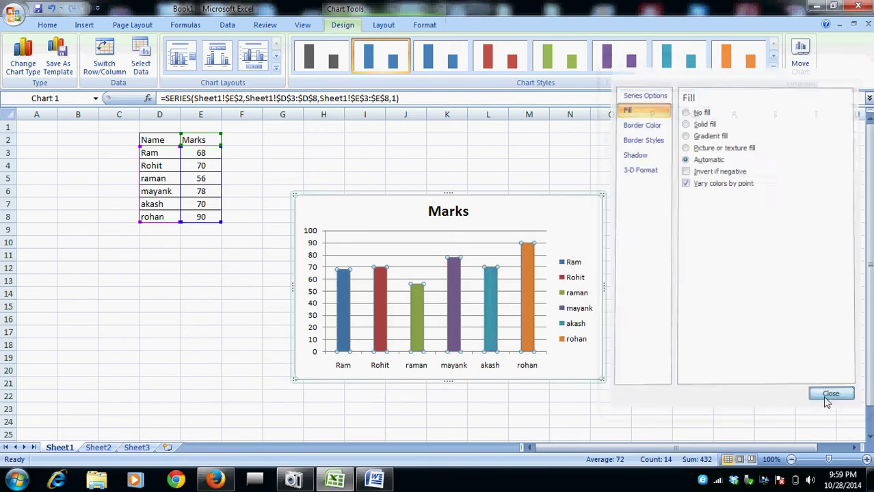
- Type 'Now click on' after 7) in Word, correcting the mistyped word
{"action": "left_click", "coordinate": [383, 481]}
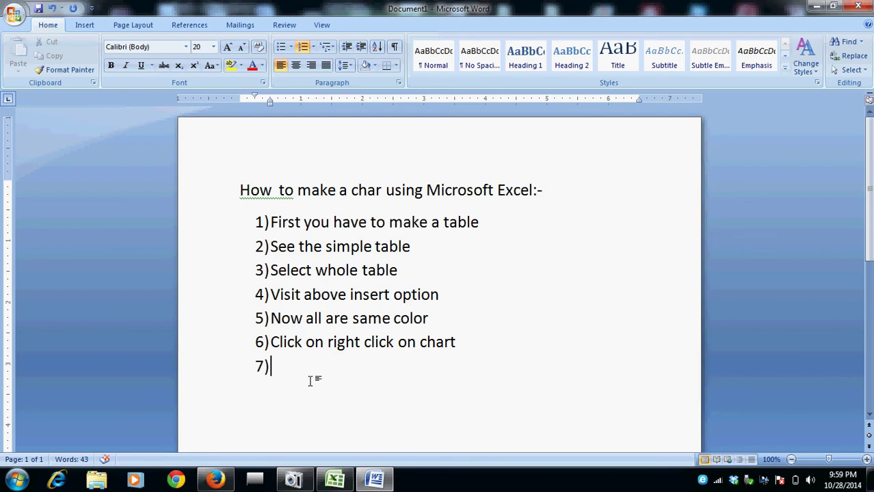
{"action": "type", "text": "Now"}
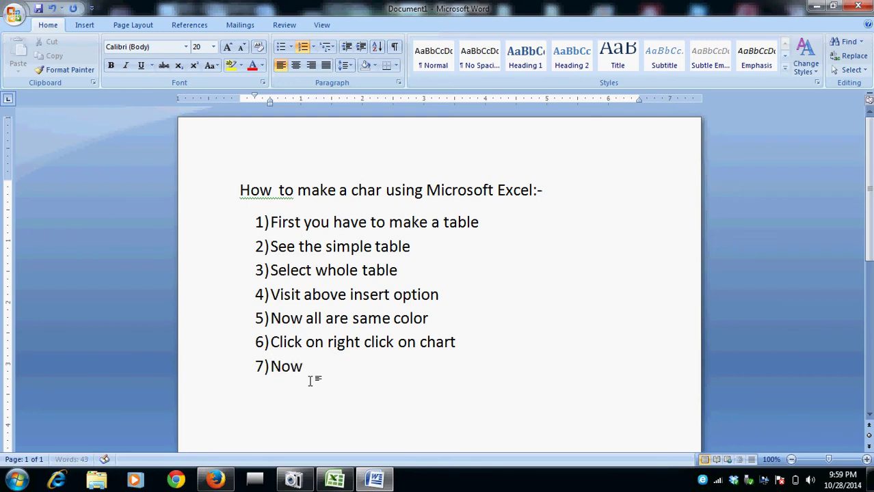
{"action": "type", "text": " choose"}
{"action": "key", "text": "BackSpace"}
{"action": "key", "text": "BackSpace"}
{"action": "key", "text": "BackSpace"}
{"action": "key", "text": "BackSpace"}
{"action": "key", "text": "BackSpace"}
{"action": "type", "text": "ck on"}
- Review the Marks series Fill page showing Vary colors by point, close it, and return to Word
{"action": "left_click", "coordinate": [335, 479]}
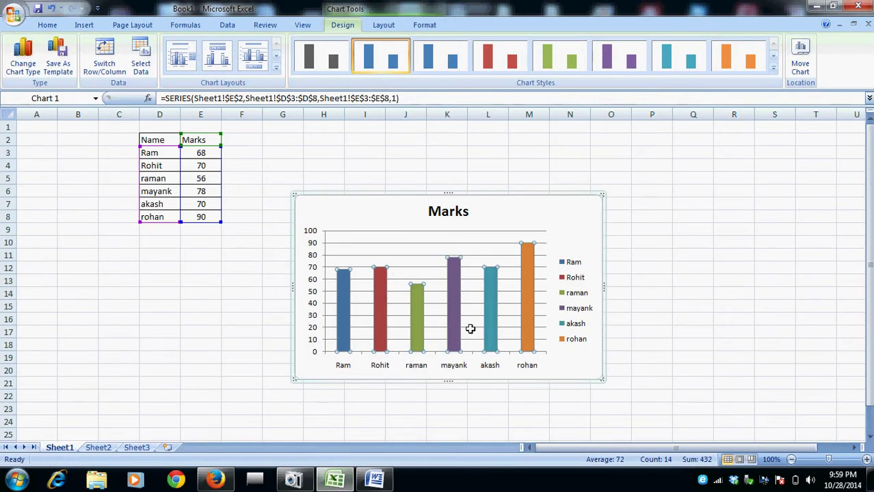
{"action": "right_click", "coordinate": [527, 288]}
{"action": "left_click", "coordinate": [555, 396]}
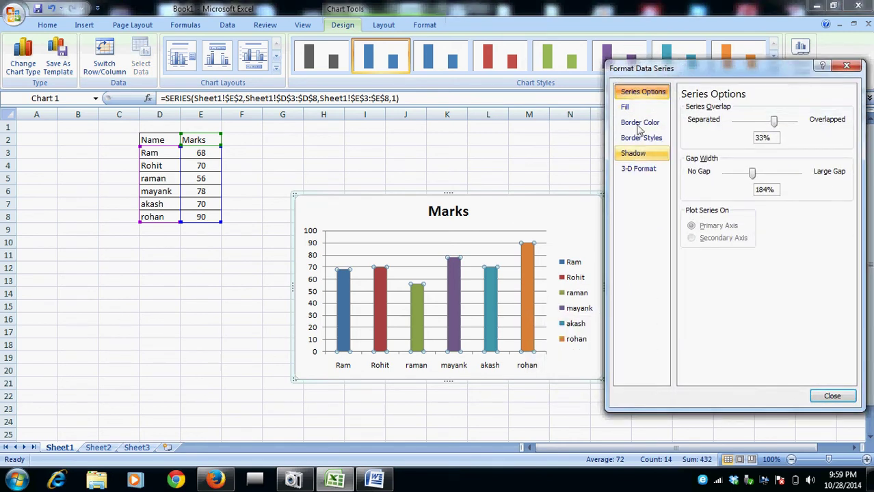
{"action": "left_click", "coordinate": [629, 108]}
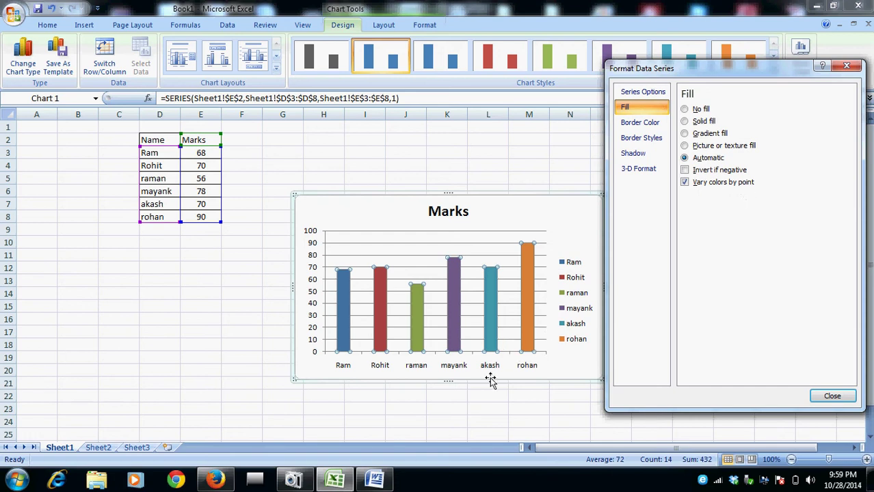
{"action": "left_click", "coordinate": [696, 184]}
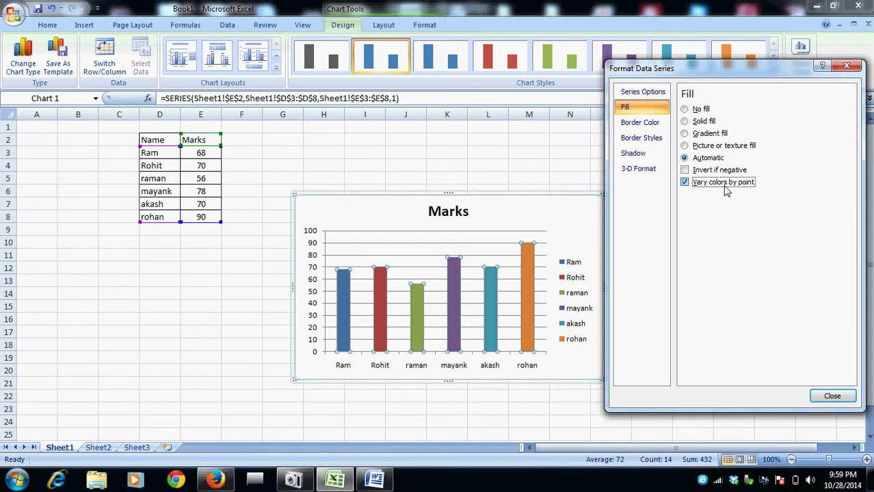
{"action": "left_click", "coordinate": [829, 398]}
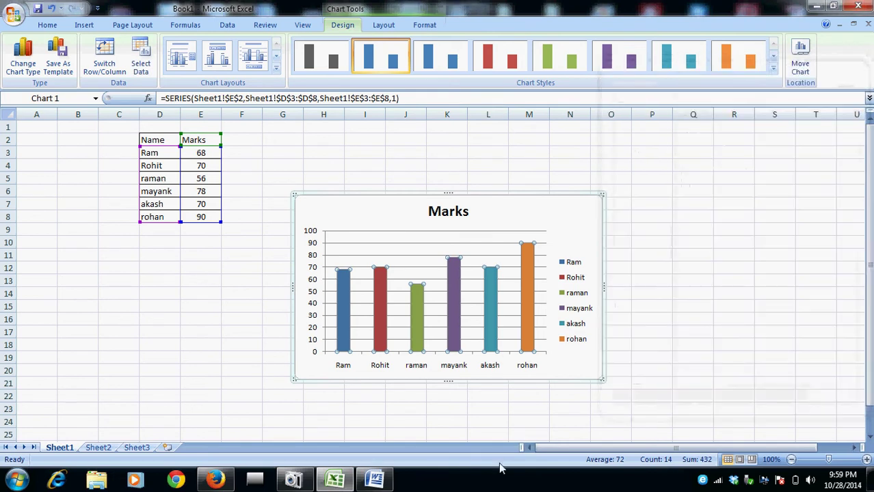
{"action": "left_click", "coordinate": [374, 480]}
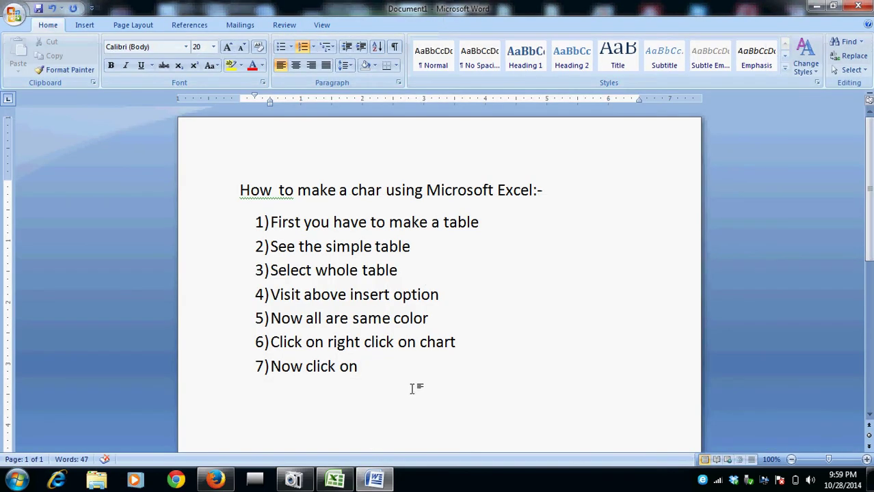
- Finish step 7 as 'Now click on Vary colors by point' and add step 8 'Thanks for see'
{"action": "type", "text": "V"}
{"action": "type", "text": "ary"}
{"action": "type", "text": " colors"}
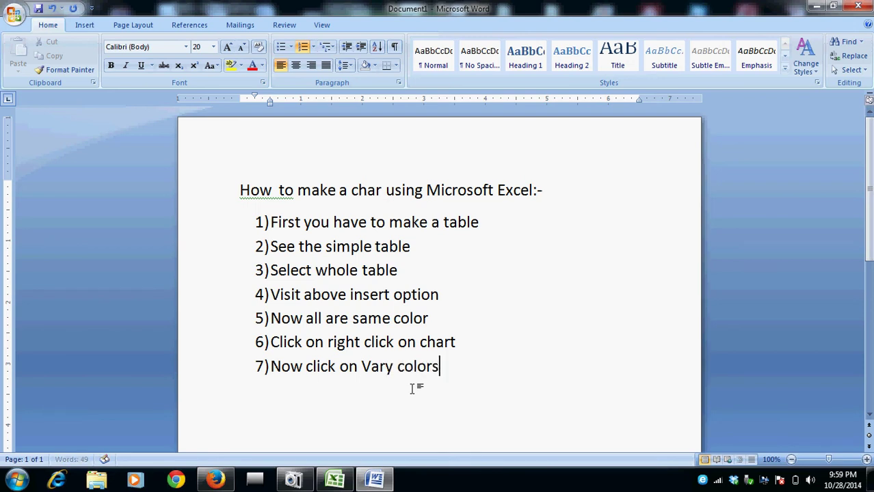
{"action": "type", "text": " in po"}
{"action": "key", "text": "BackSpace"}
{"action": "key", "text": "BackSpace"}
{"action": "key", "text": "BackSpace"}
{"action": "key", "text": "BackSpace"}
{"action": "key", "text": "BackSpace"}
{"action": "type", "text": "by"}
{"action": "type", "text": " point"}
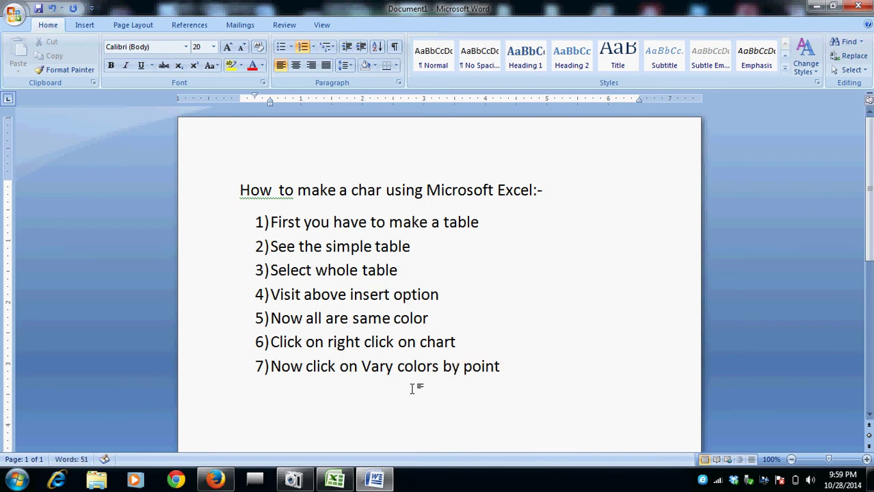
{"action": "key", "text": "Return"}
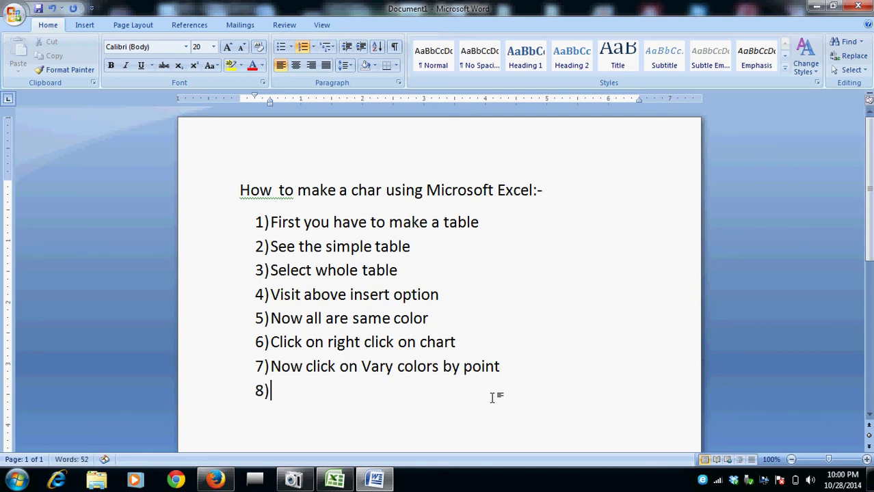
{"action": "type", "text": "tha"}
{"action": "type", "text": "nks for"}
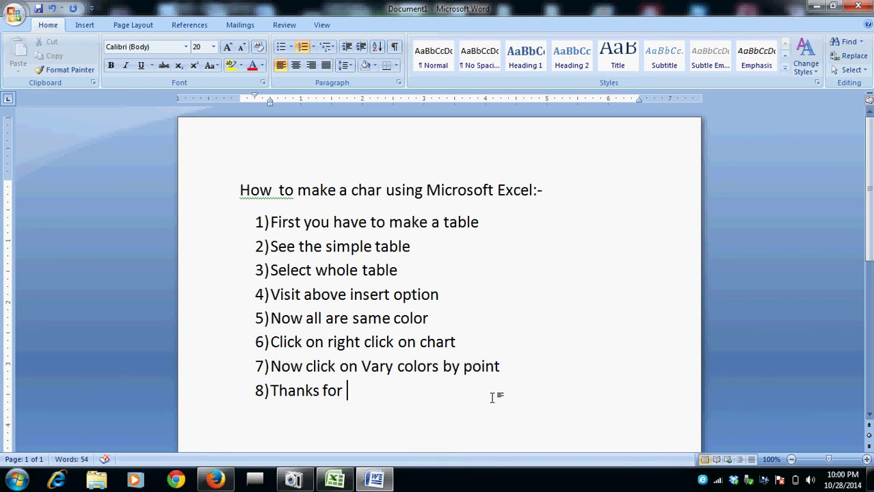
{"action": "type", "text": " see"}
- Select all the text, reselect the title line, and minimize Word to reveal Excel
{"action": "key", "text": "ctrl+a"}
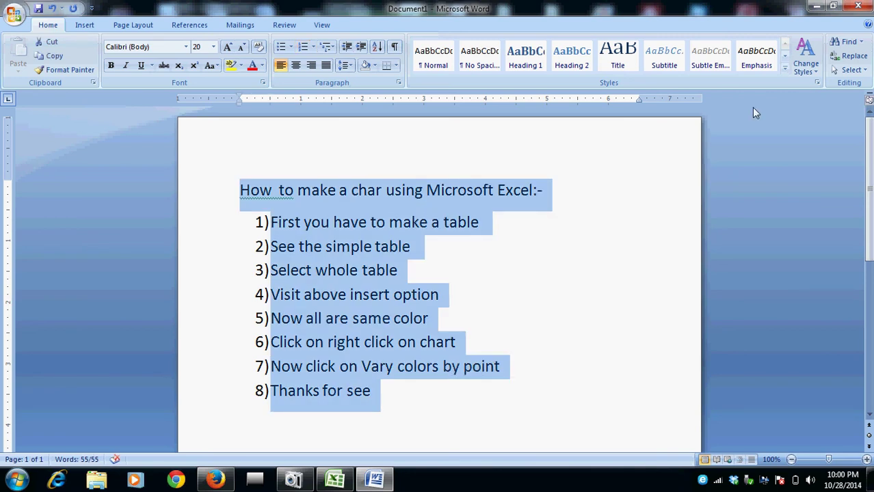
{"action": "left_click", "coordinate": [581, 236], "text": "shift"}
{"action": "left_click", "coordinate": [488, 198], "text": "shift"}
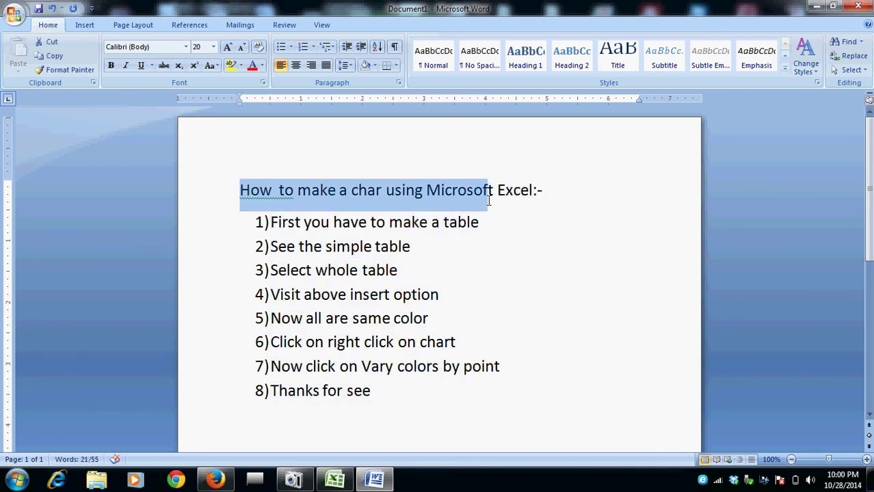
{"action": "left_click", "coordinate": [671, 145], "text": "shift"}
{"action": "left_click", "coordinate": [815, 5]}
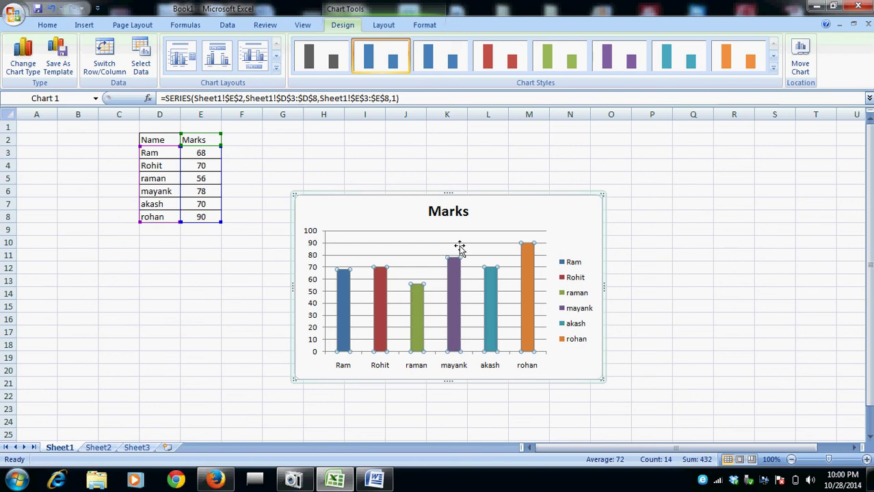
- Minimize Excel to show the desktop and bring up the screen recorder's controls
{"action": "right_click", "coordinate": [571, 229]}
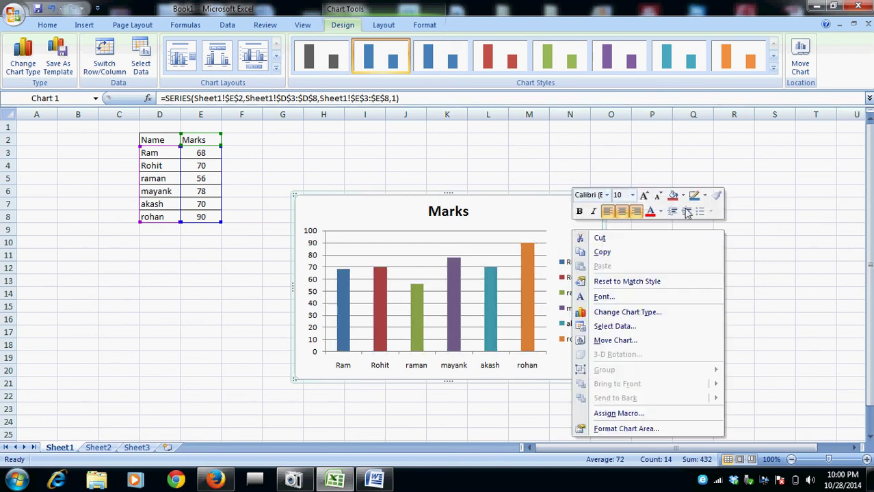
{"action": "left_click", "coordinate": [754, 227]}
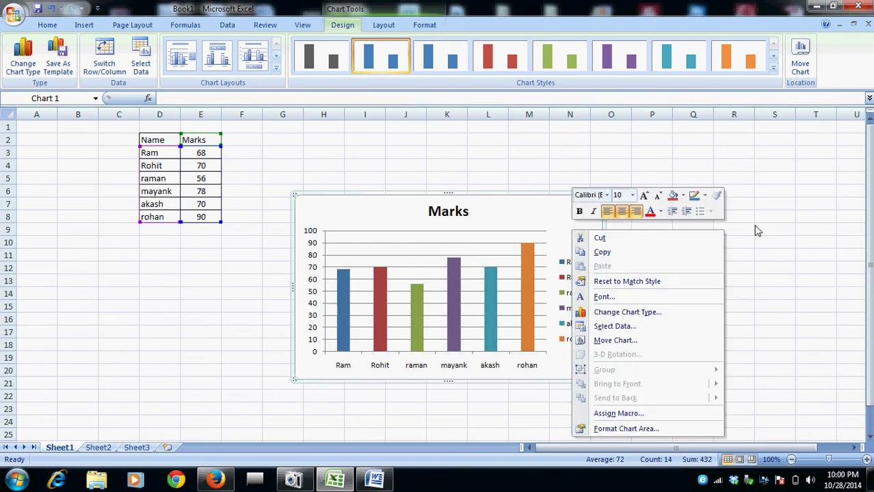
{"action": "left_click", "coordinate": [816, 7]}
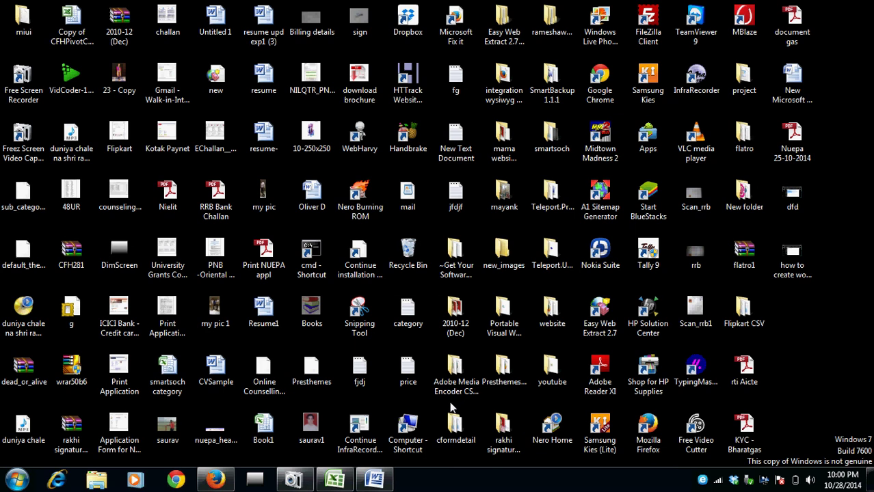
{"action": "left_click", "coordinate": [296, 481]}
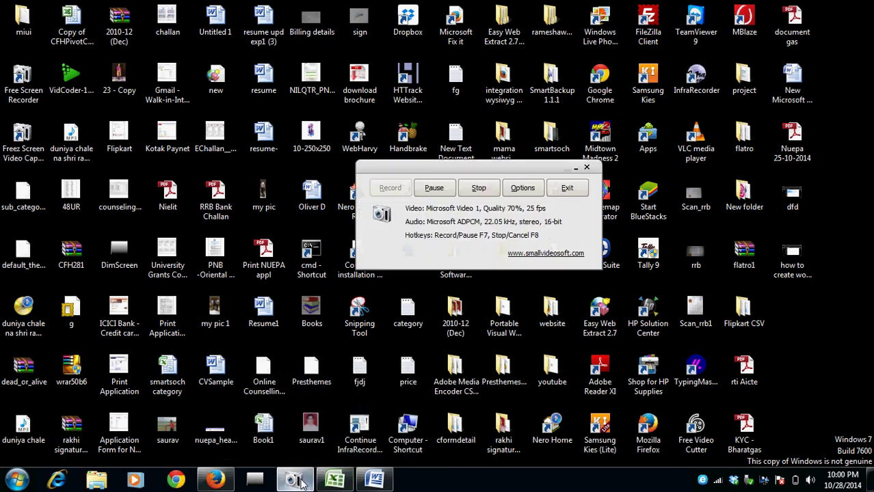